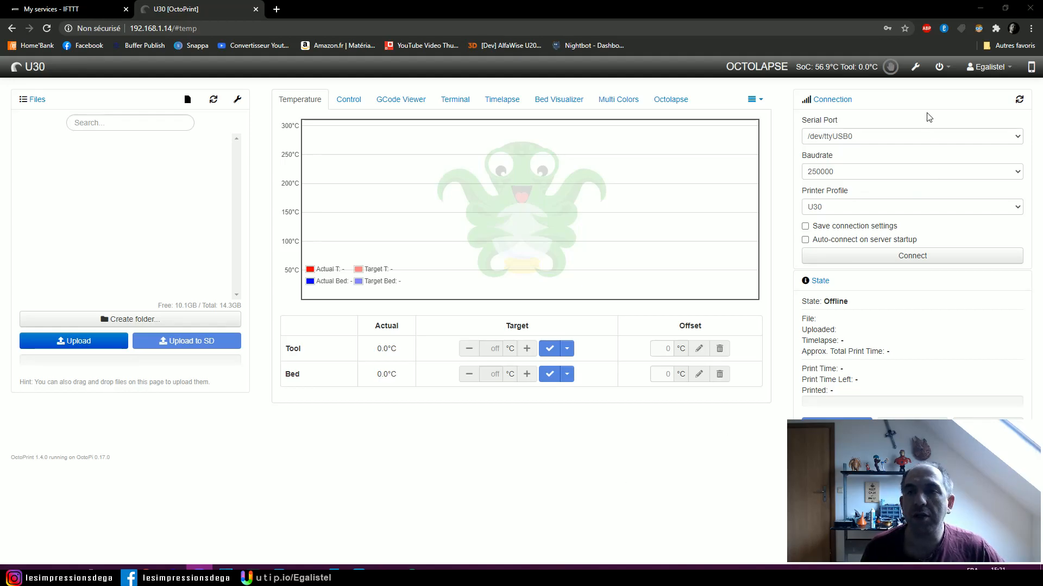
# - Open the Plugin Manager in the OctoPrint settings and review the installed plugins for OctoPrint-IFTTT
pyautogui.click(916, 68)
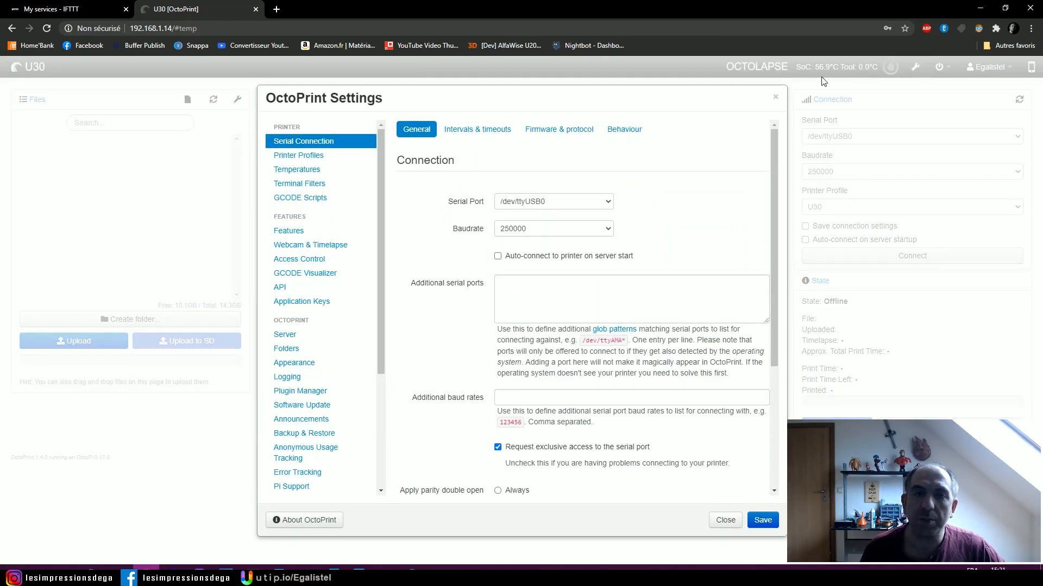
pyautogui.scroll(-1, 306, 224)
pyautogui.click(314, 337)
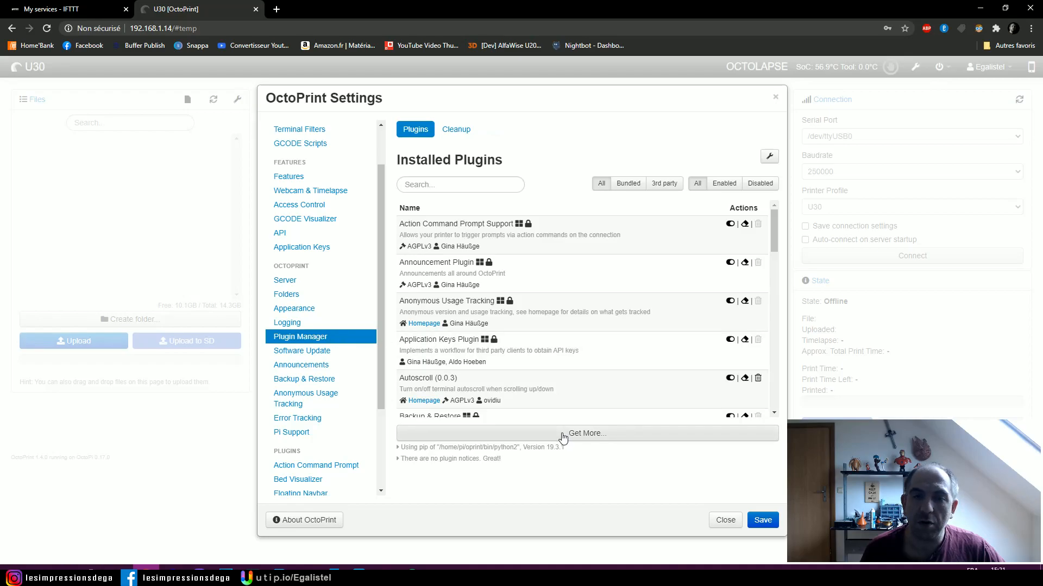
pyautogui.scroll(-8, 566, 326)
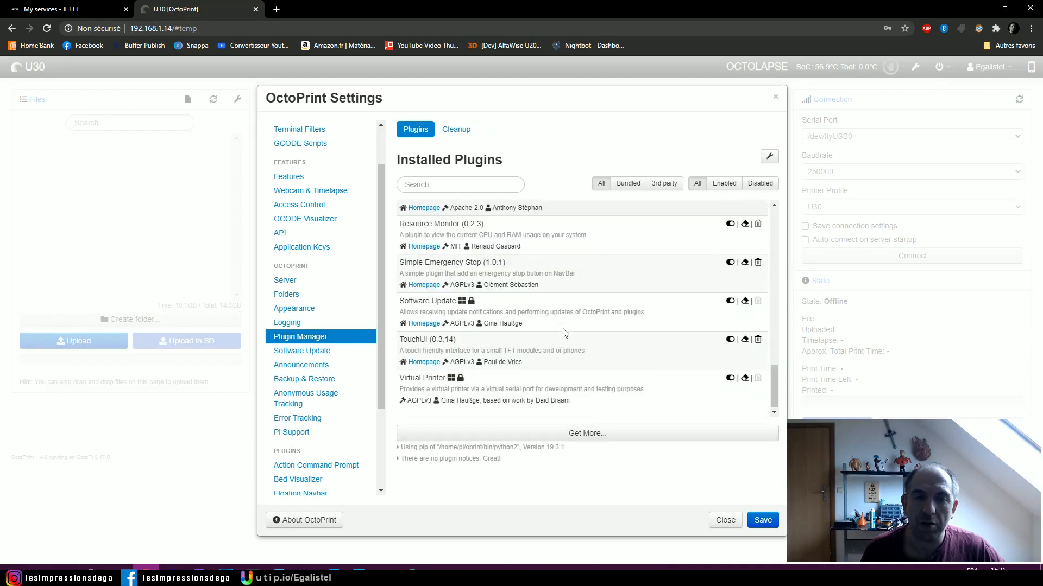
pyautogui.scroll(4, 435, 314)
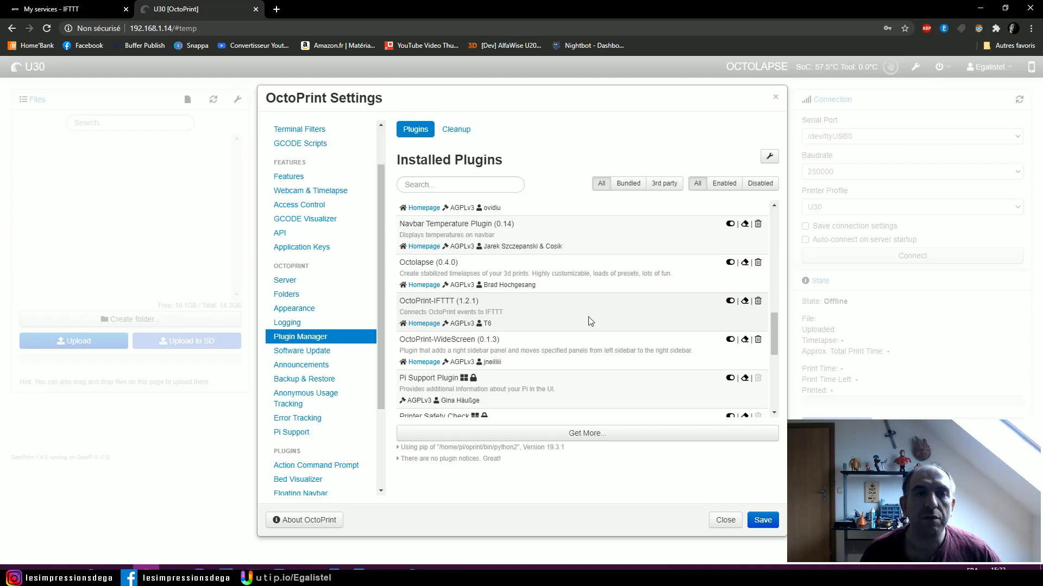
# - Open the OctoPrint-IFTTT plugin settings, and add and remove a blank row in the events and triggers table
pyautogui.scroll(-3, 342, 304)
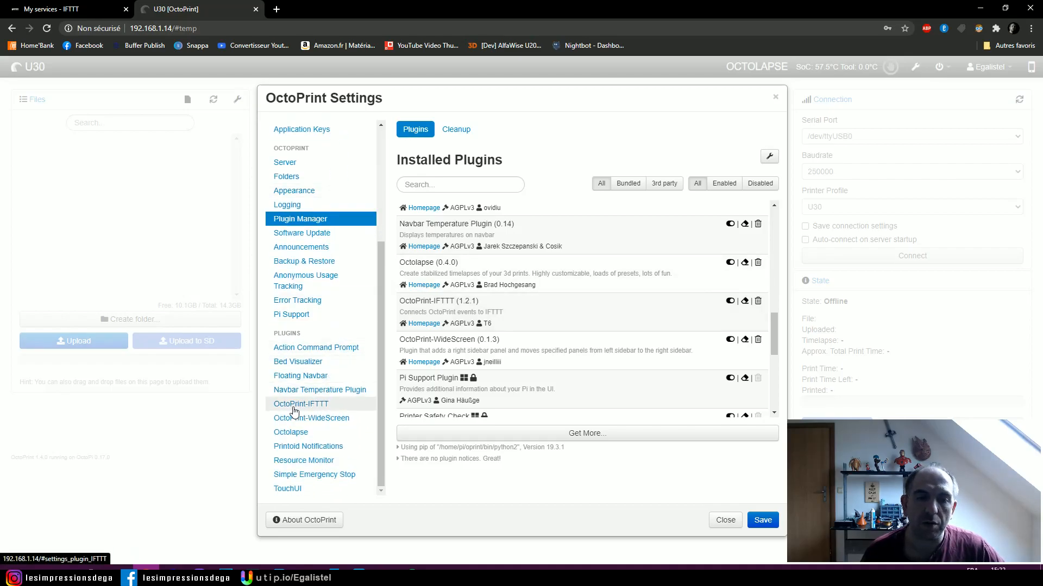
pyautogui.click(293, 407)
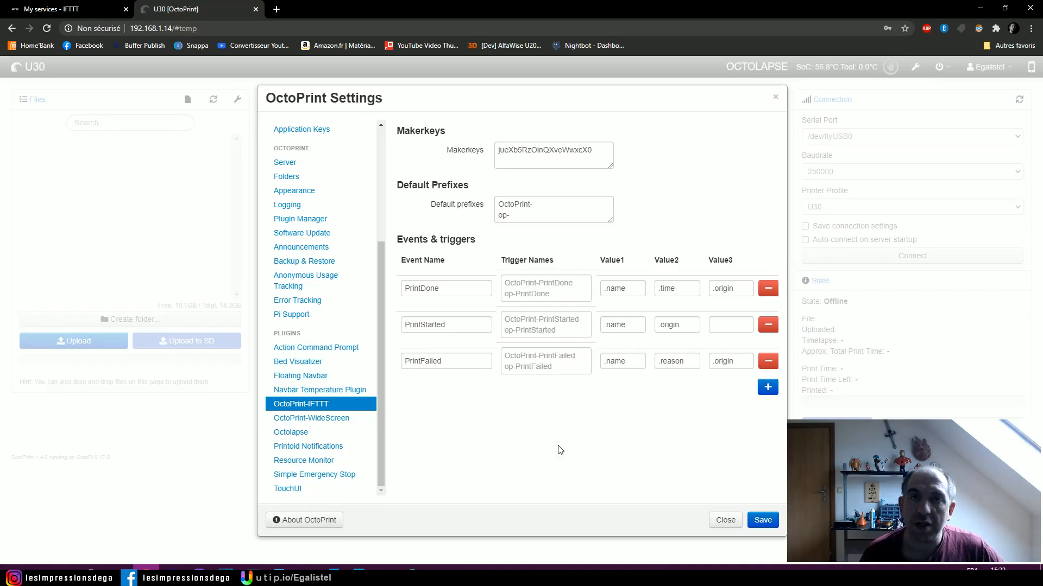
pyautogui.click(768, 389)
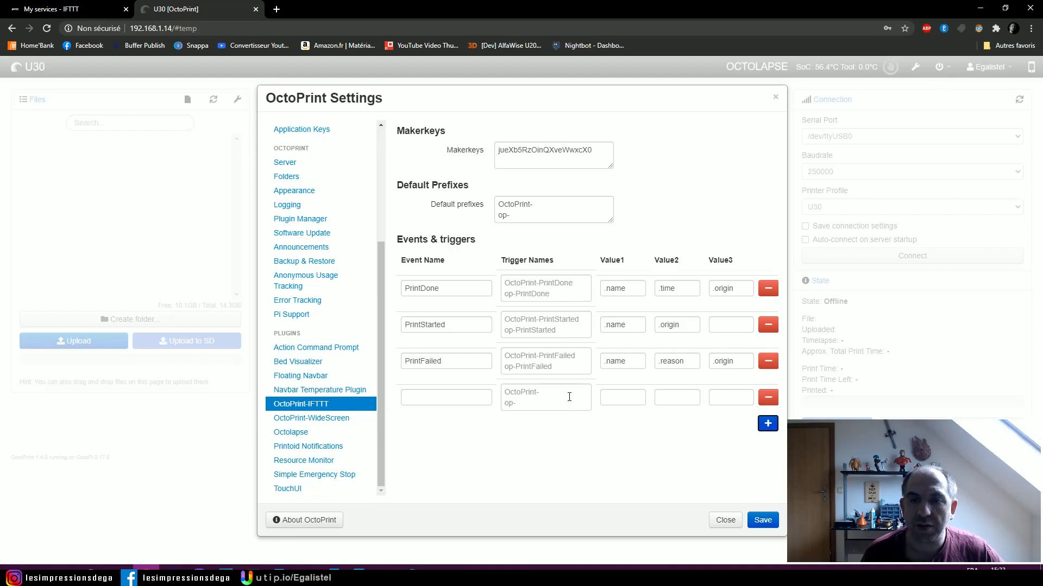
pyautogui.click(768, 398)
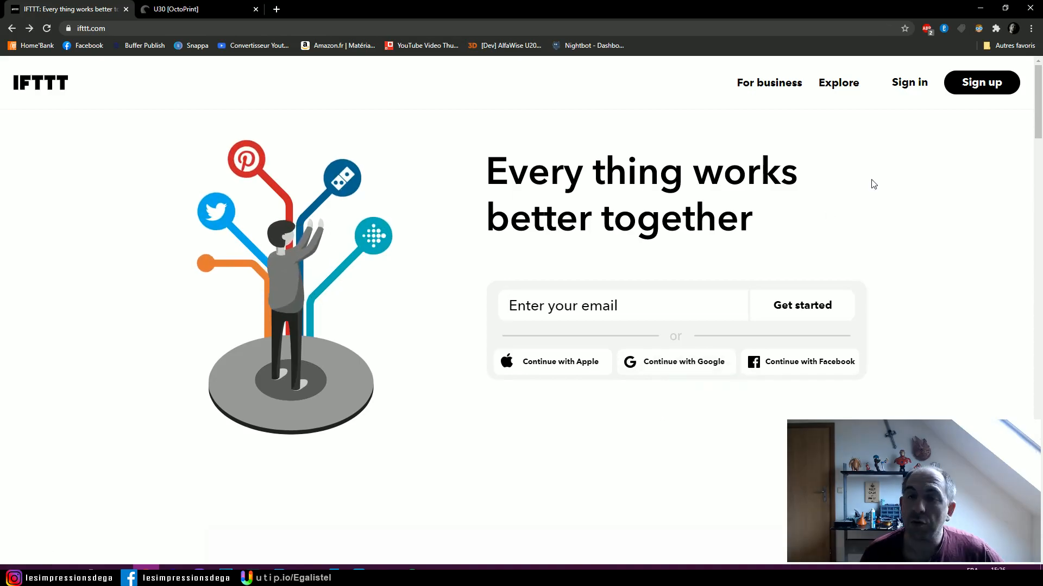
# - Switch to the IFTTT website and sign up by continuing with an existing Google account
pyautogui.click(982, 87)
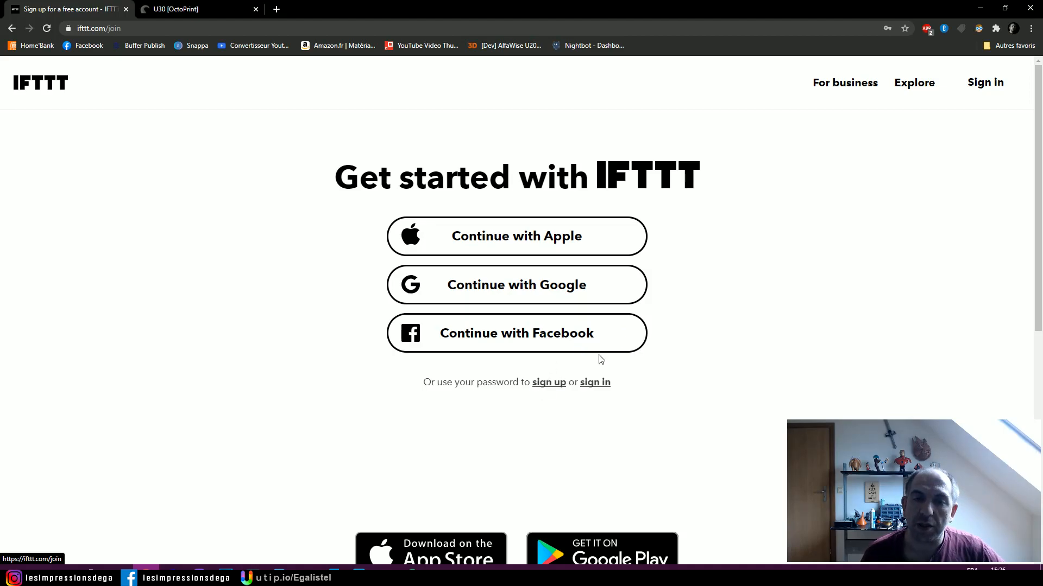
pyautogui.click(520, 286)
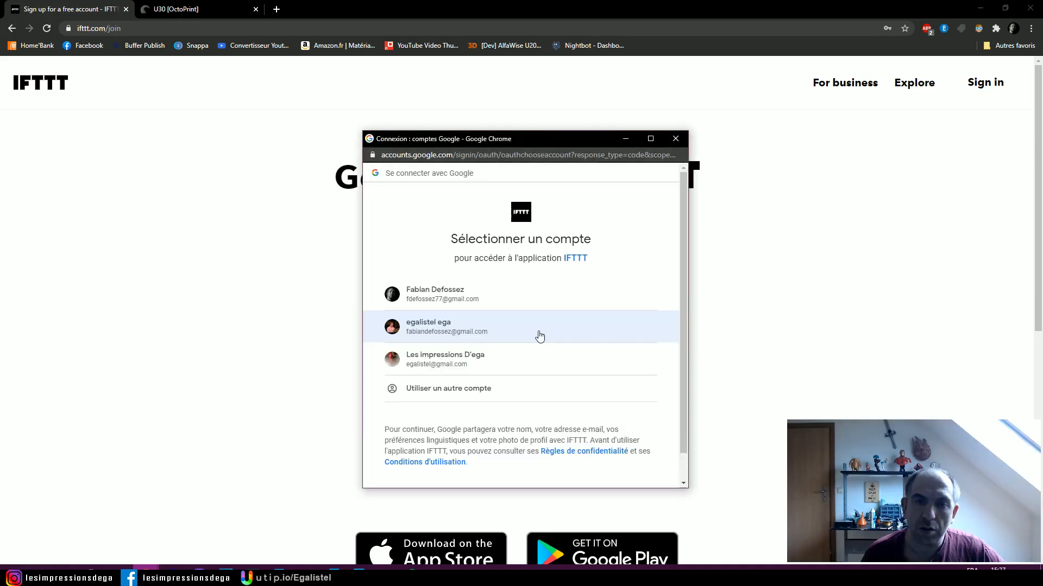
pyautogui.click(559, 336)
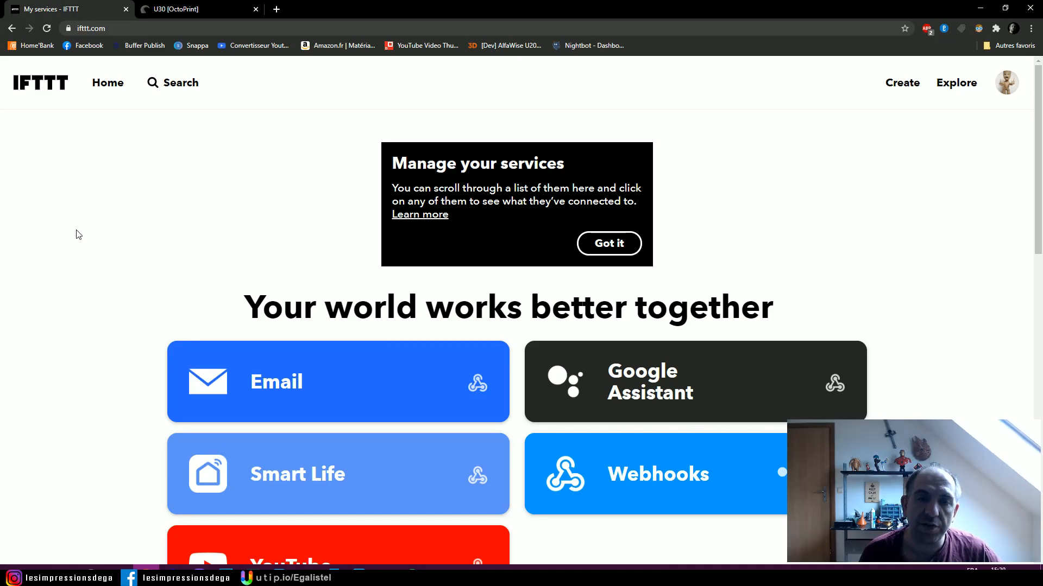
# - Search IFTTT for WEBHOOKS and open the Webhooks service page from the service results
pyautogui.scroll(-3, 76, 235)
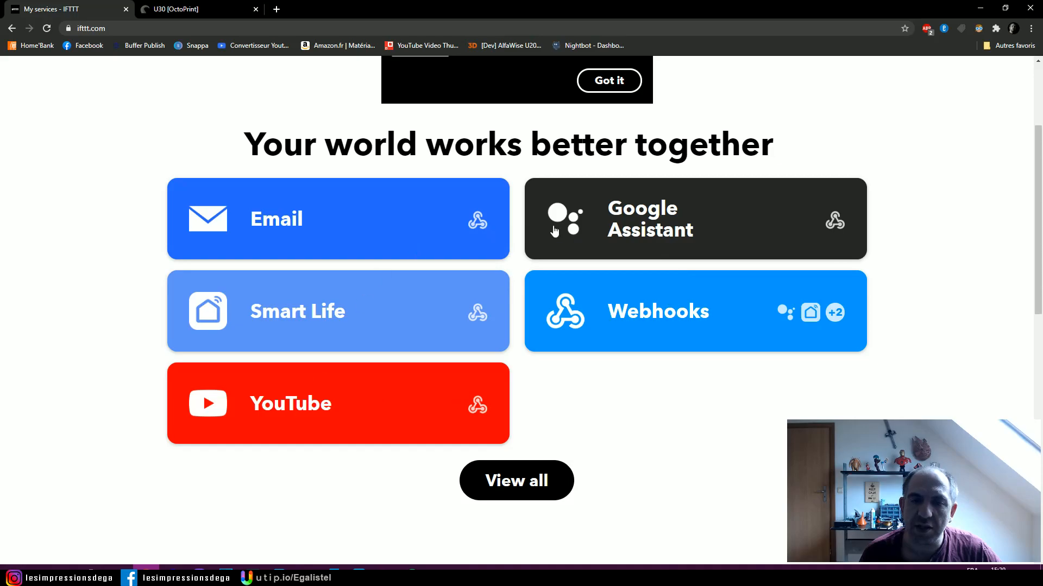
pyautogui.scroll(3, 197, 257)
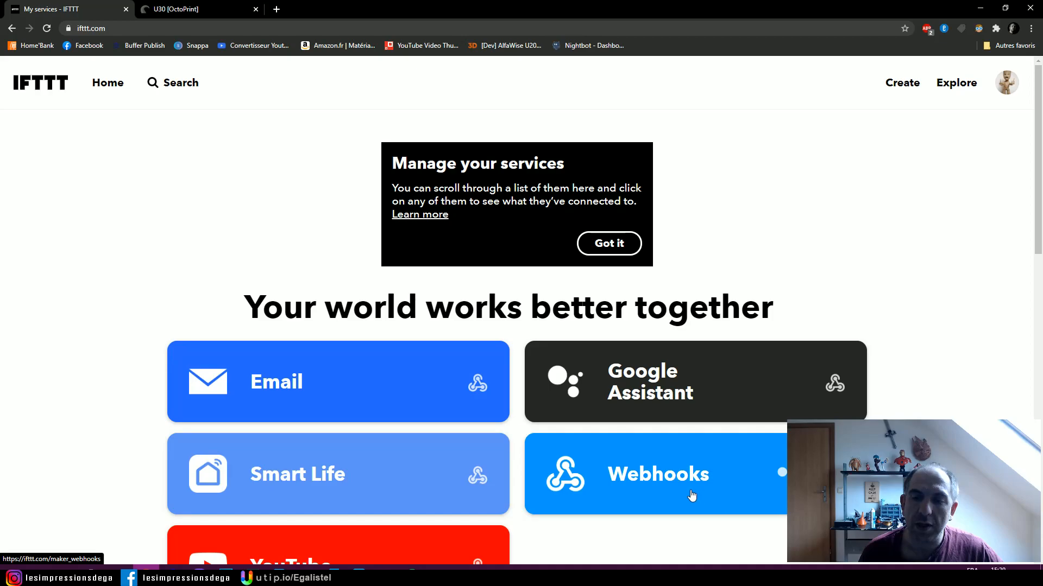
pyautogui.click(170, 87)
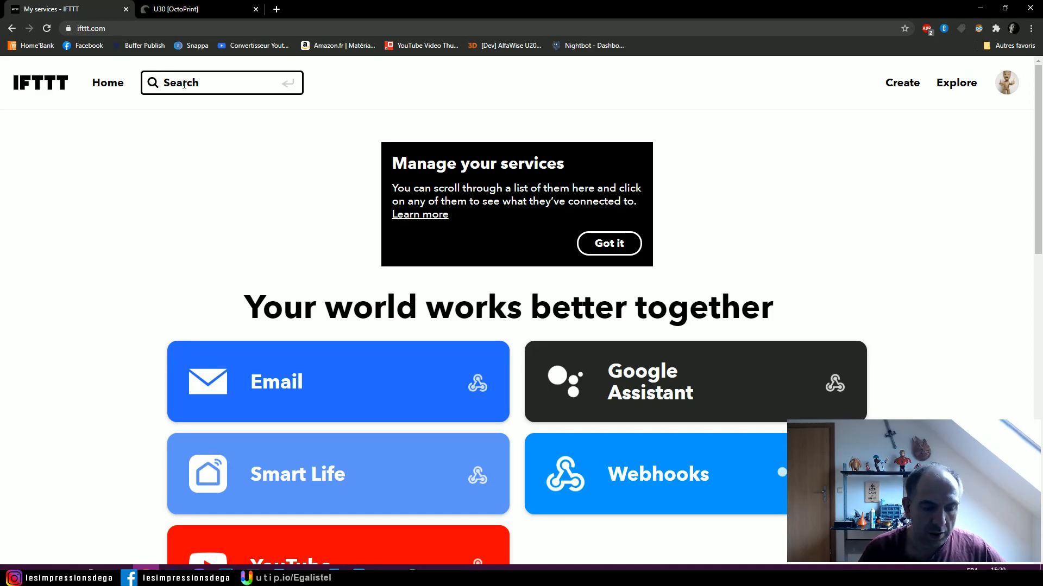
pyautogui.write('WEBHOOKS')
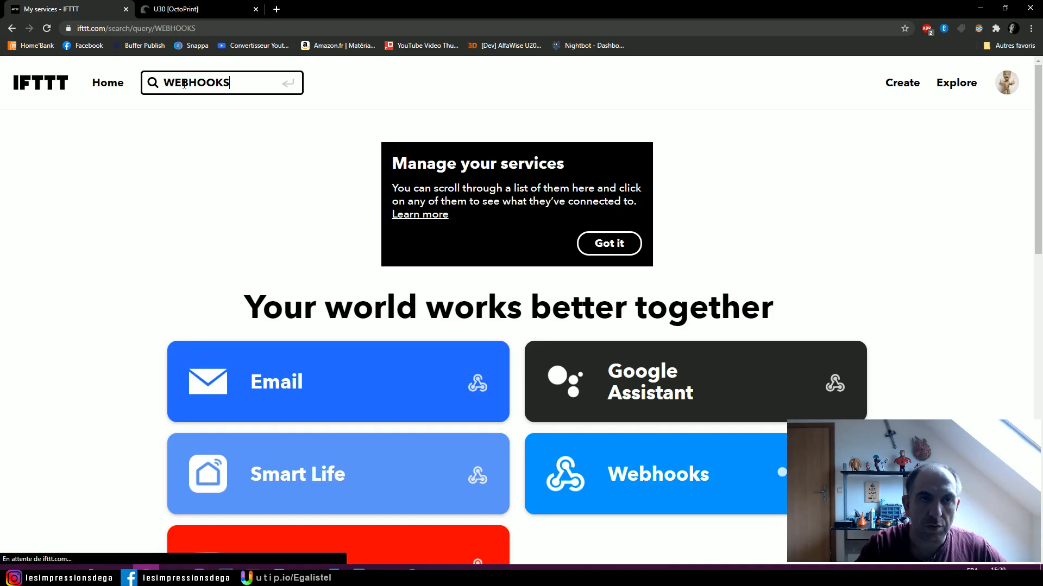
pyautogui.press('Return')
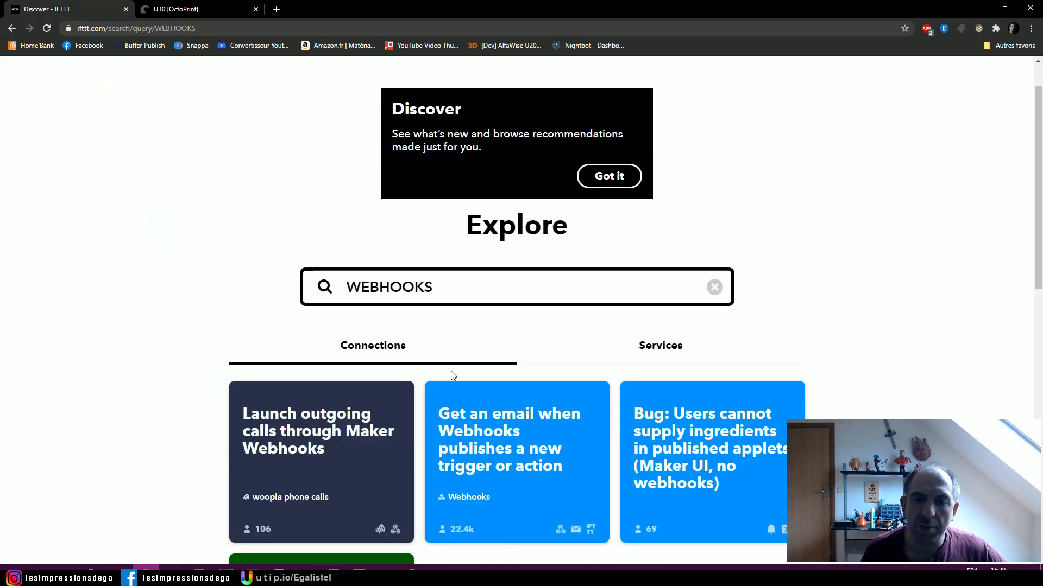
pyautogui.click(659, 352)
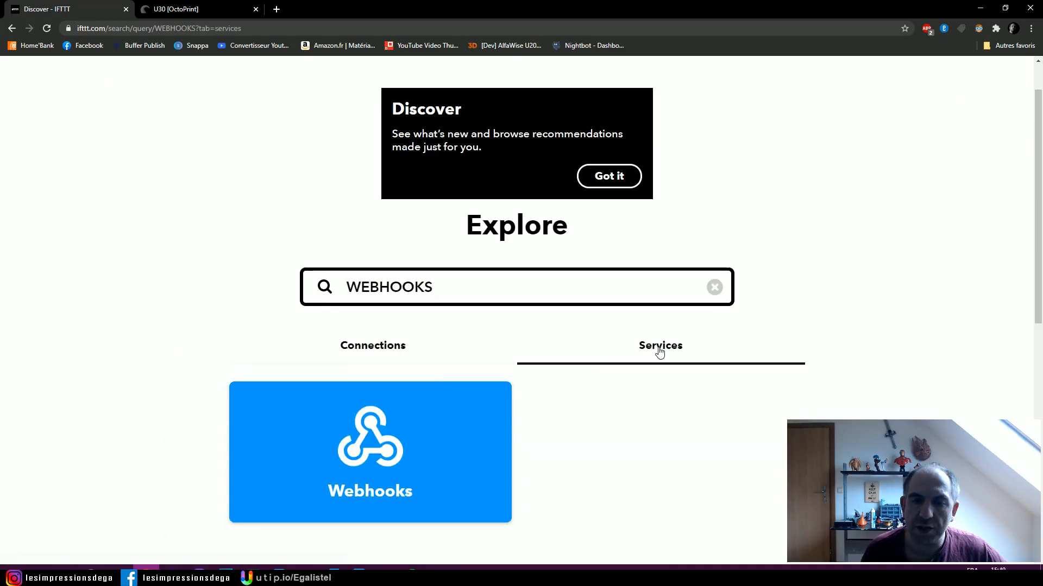
pyautogui.click(374, 449)
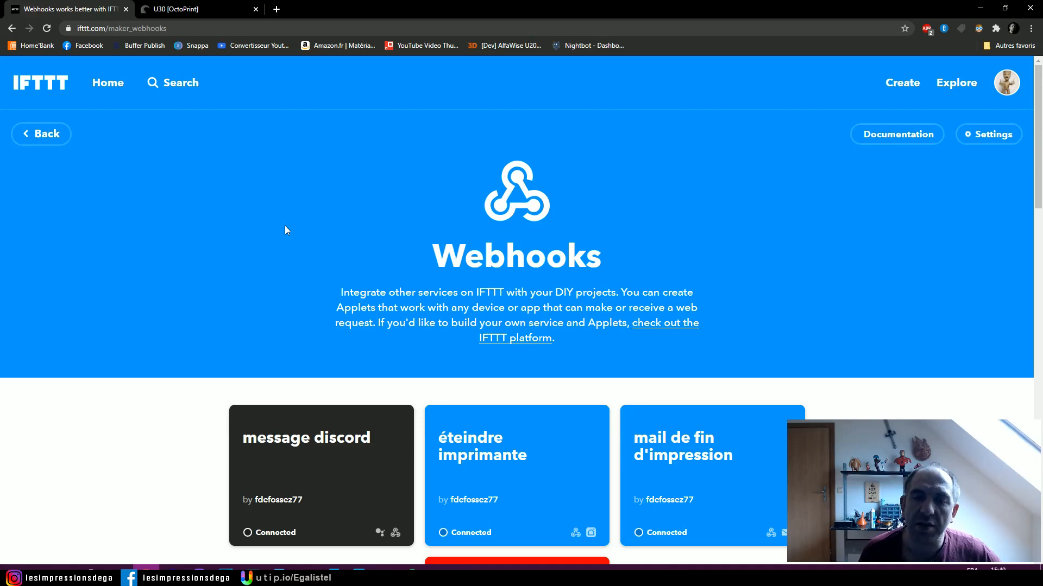
# - Look over the existing Webhooks applets, and open the Webhooks documentation and select the personal key
pyautogui.scroll(-4, 174, 280)
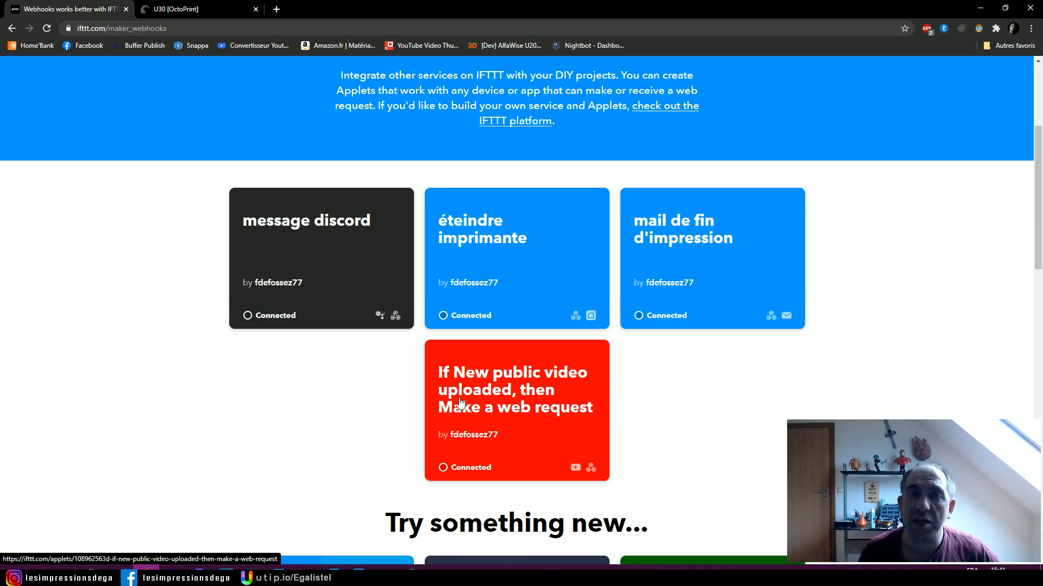
pyautogui.scroll(4, 459, 401)
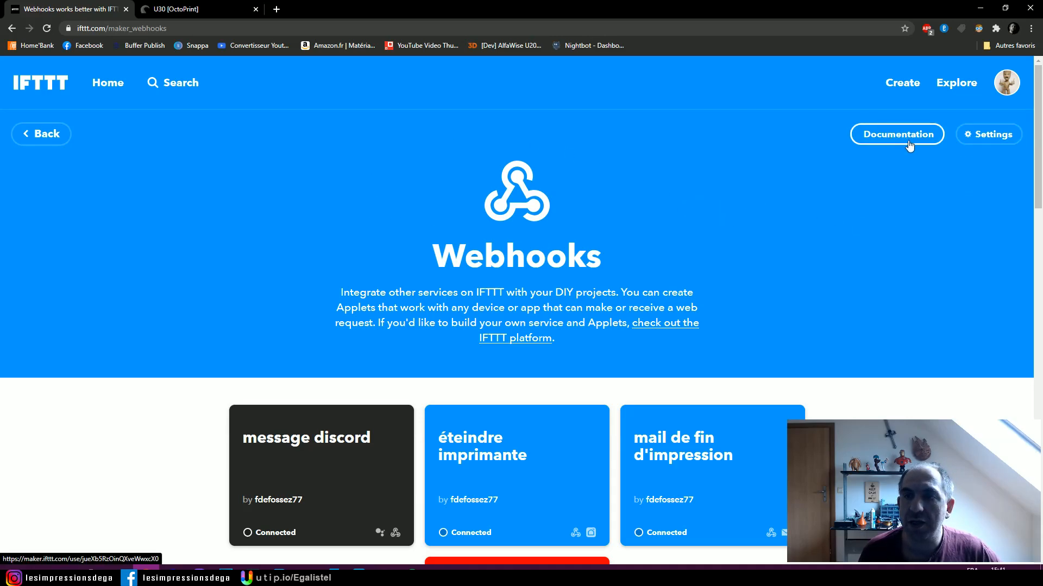
pyautogui.click(891, 140)
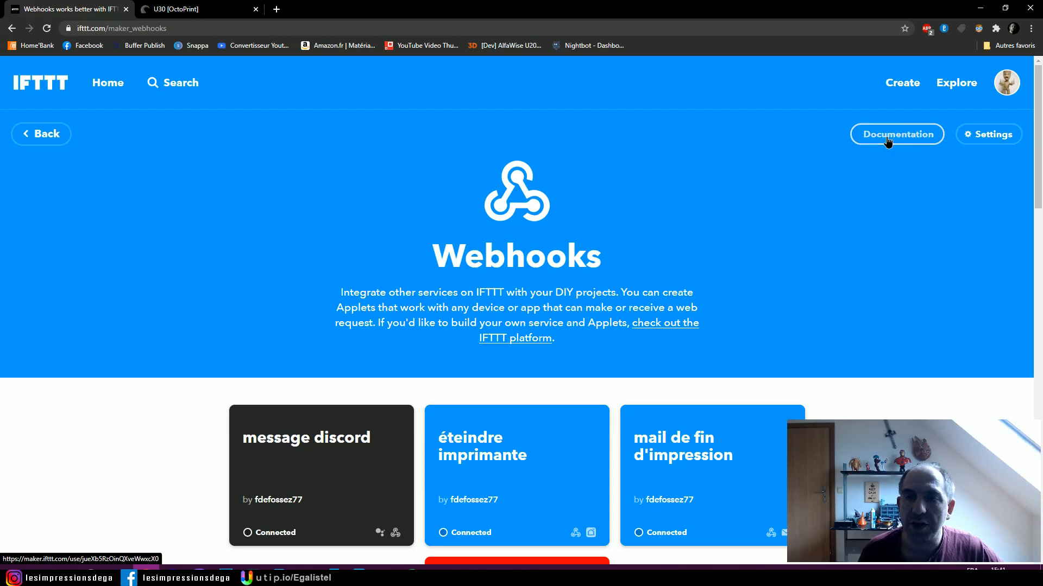
pyautogui.moveTo(223, 130); pyautogui.dragTo(310, 131)
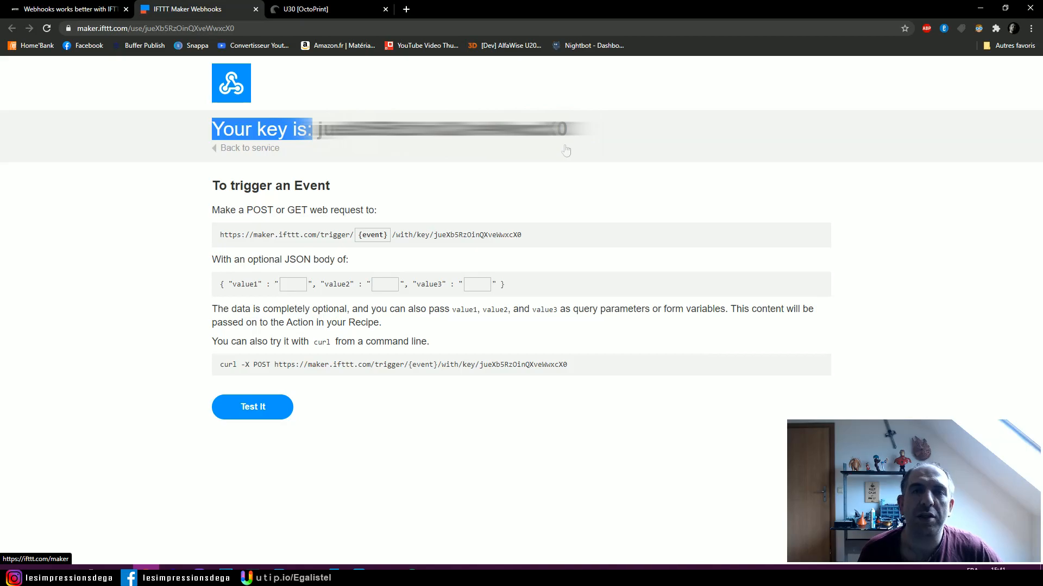
pyautogui.moveTo(317, 130); pyautogui.dragTo(567, 130)
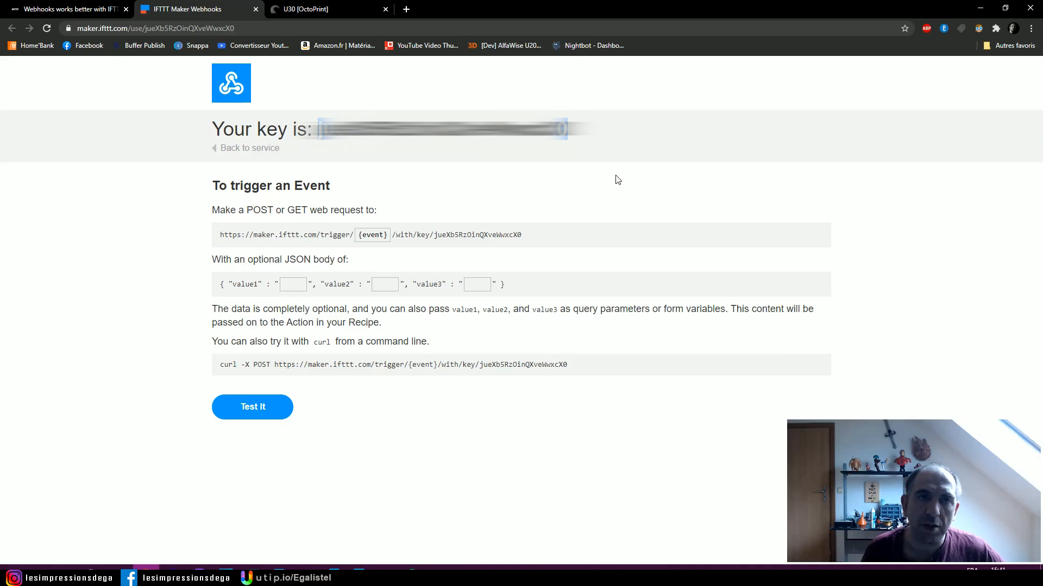
# - Look at the Makerkeys field in the OctoPrint-IFTTT settings and close the Webhooks key page
pyautogui.click(311, 11)
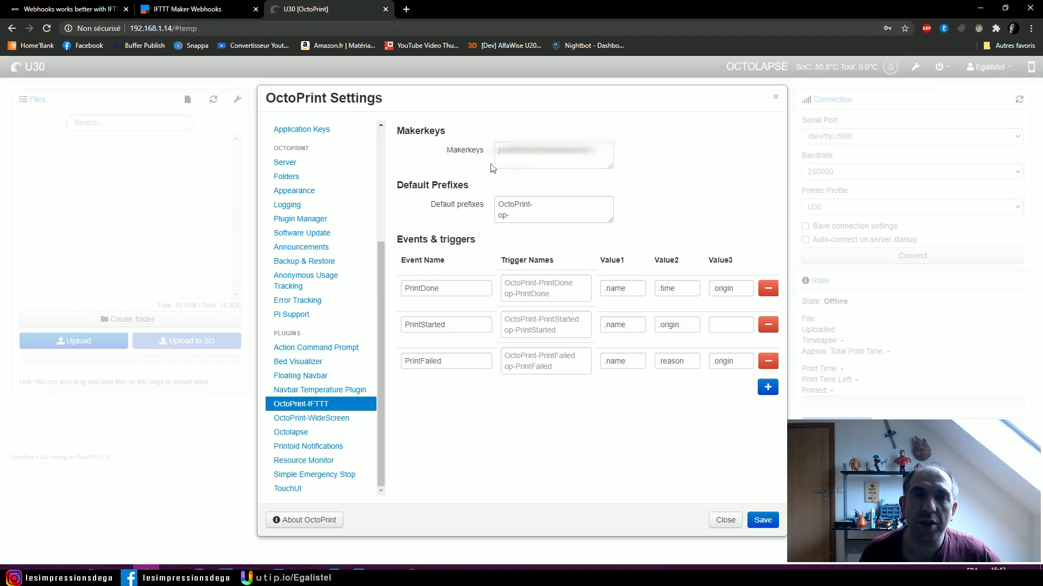
pyautogui.click(184, 9)
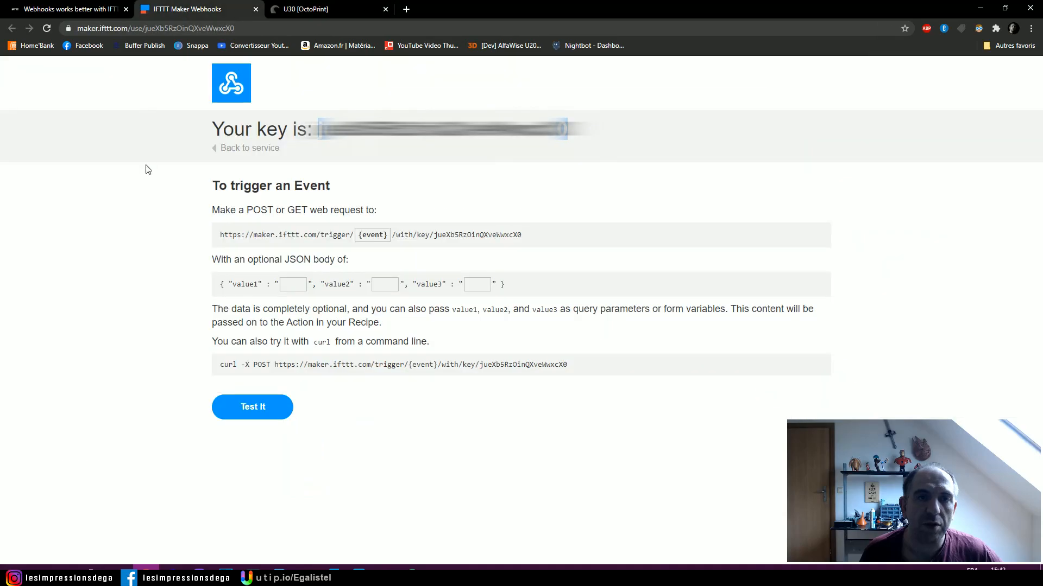
pyautogui.hotkey('ctrl', 'w')
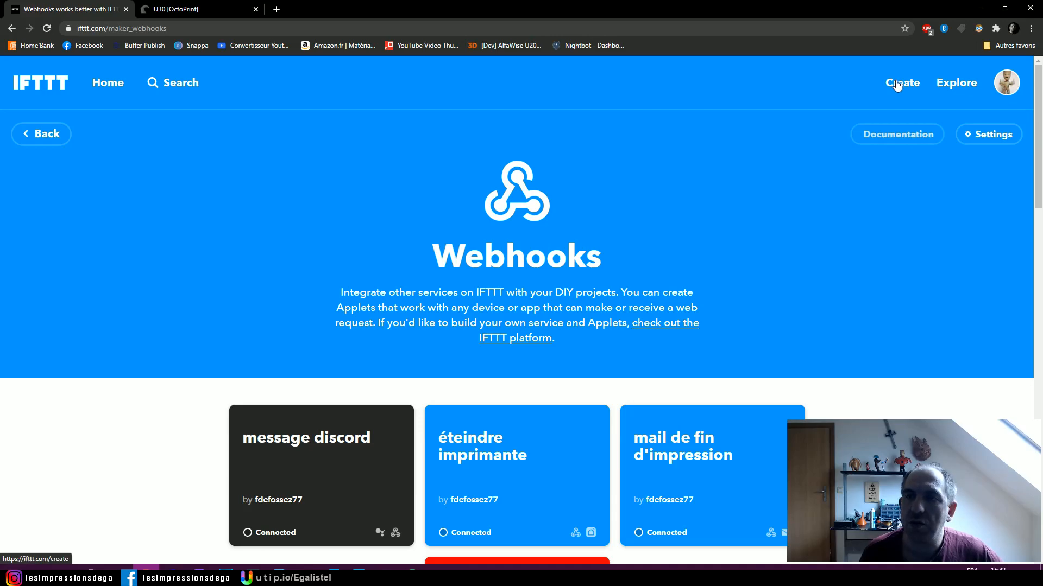
# - Start a new IFTTT applet with Webhooks as the If This service and Receive a web request as the trigger
pyautogui.click(1006, 84)
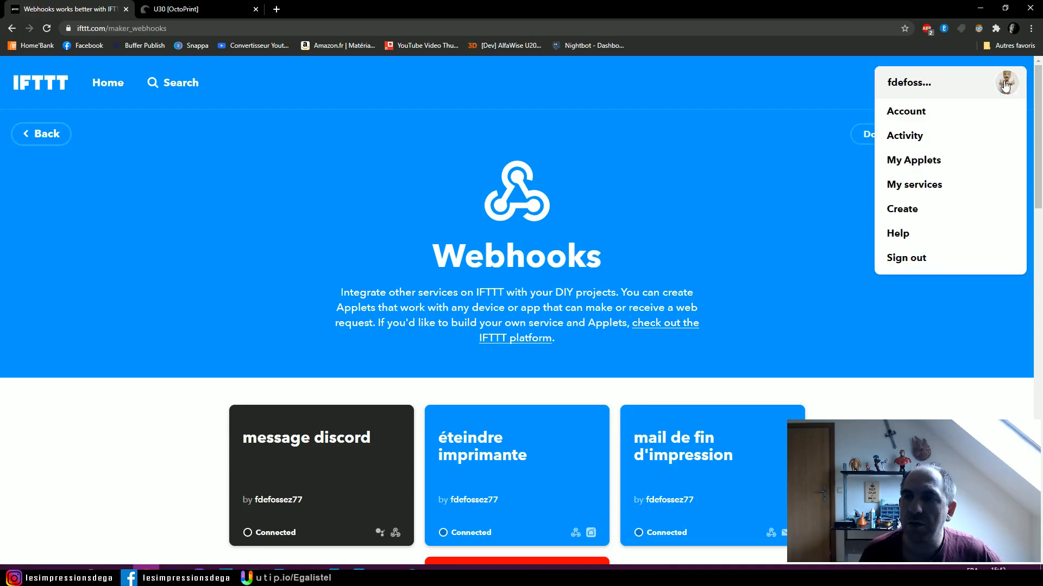
pyautogui.click(918, 214)
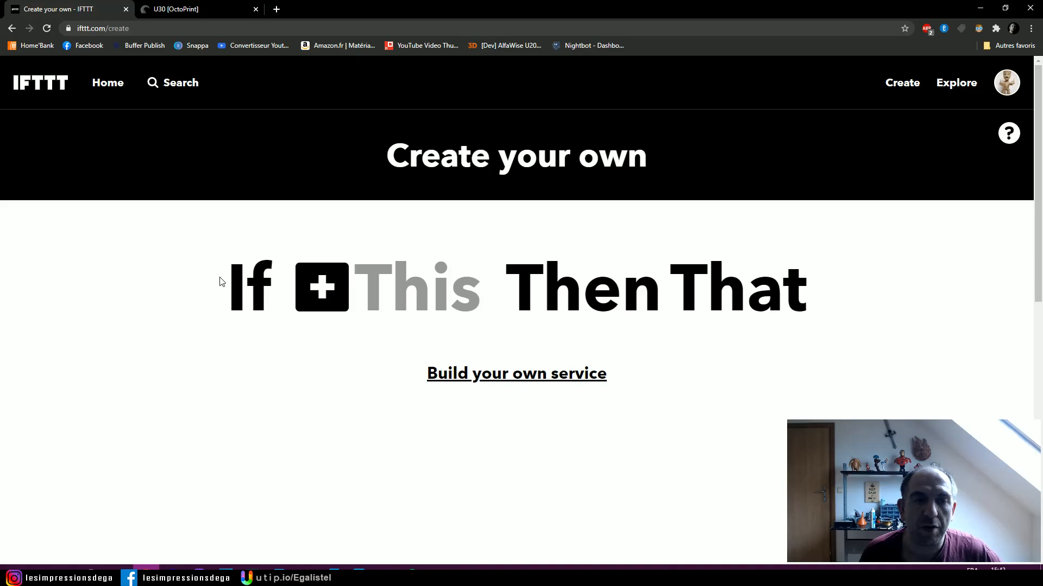
pyautogui.click(325, 281)
pyautogui.click(426, 252)
pyautogui.write('Web')
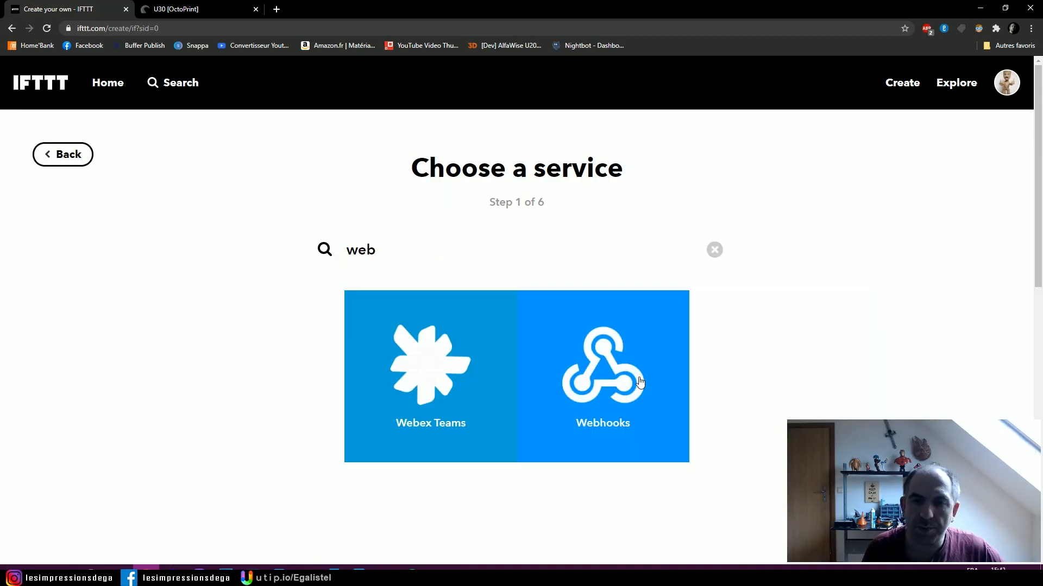
pyautogui.click(622, 375)
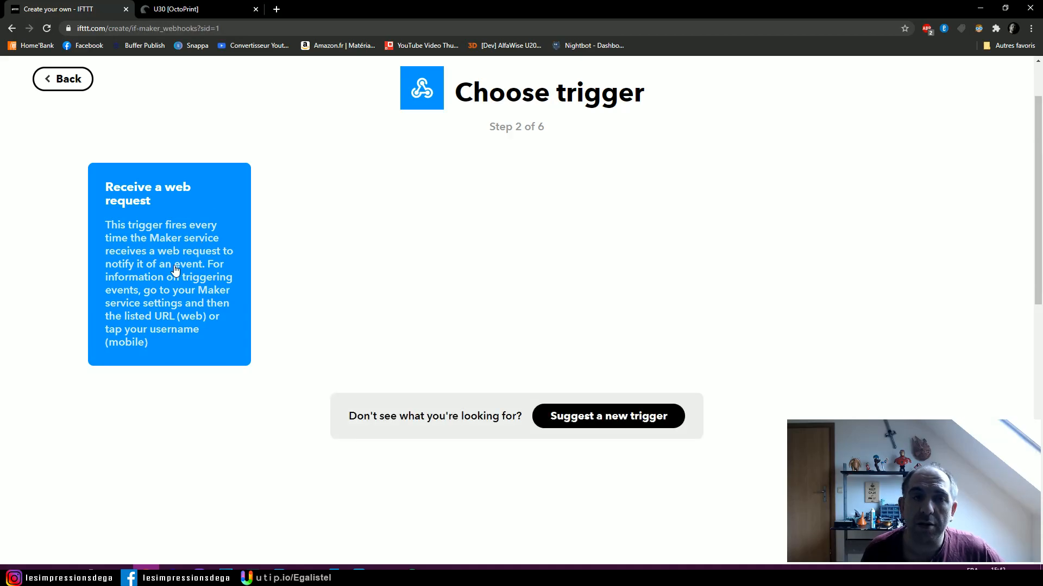
pyautogui.click(154, 265)
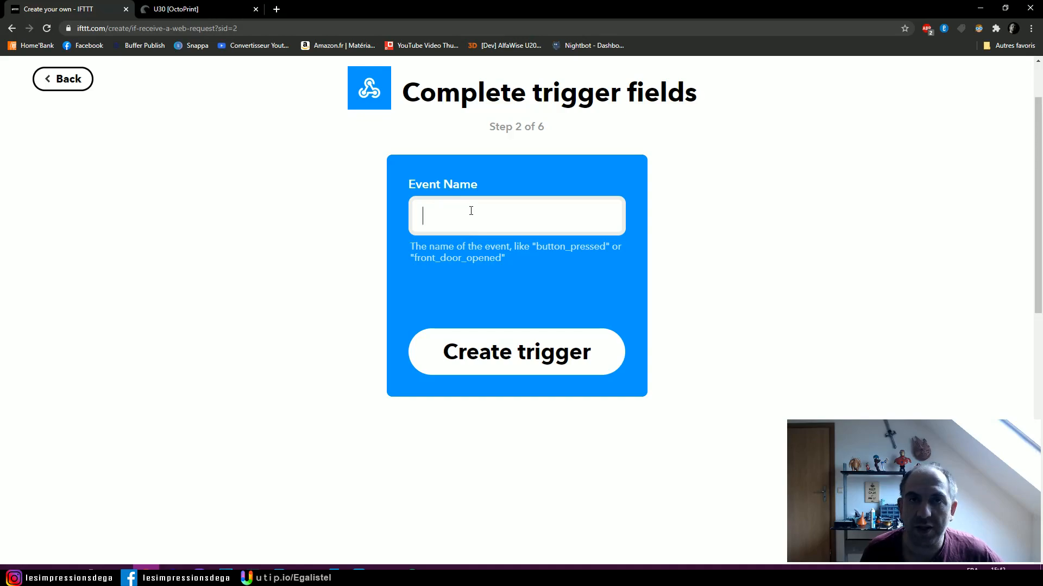
# - Arrange the OctoPrint settings and the IFTTT applet page in separate browser windows side by side
pyautogui.moveTo(193, 11); pyautogui.dragTo(156, 33)
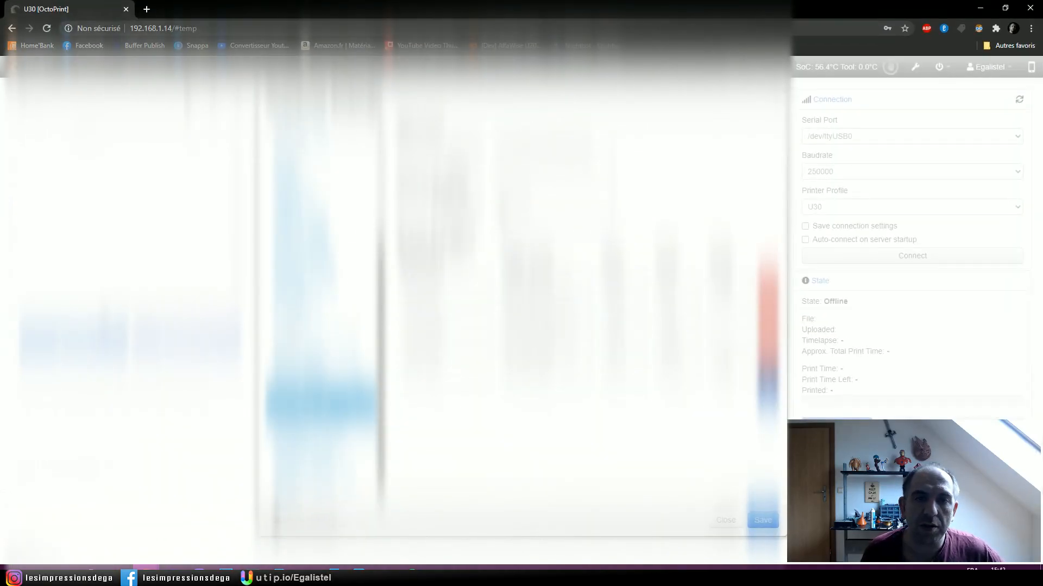
pyautogui.moveTo(516, 11); pyautogui.dragTo(1, 112)
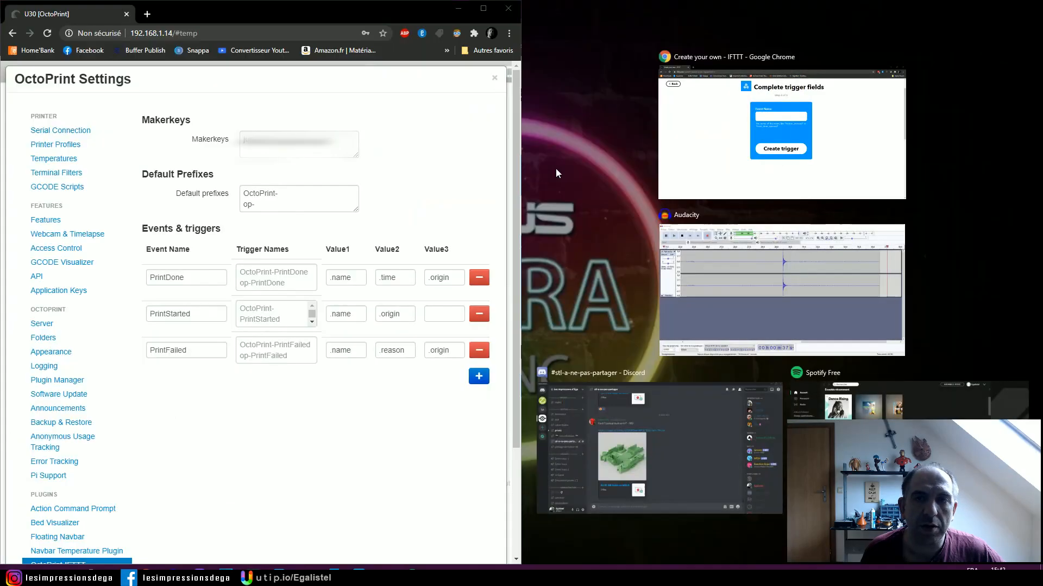
pyautogui.click(722, 105)
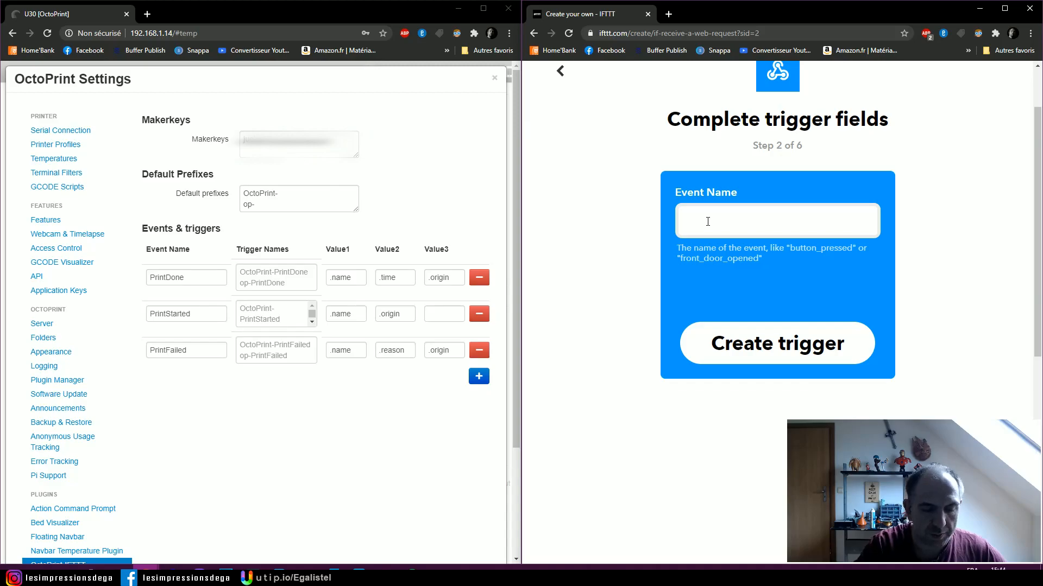
# - Create the web request trigger with the event name OctoPrint-PrintDone and maximize the IFTTT browser window
pyautogui.write('OctoPrint-PrintDone')
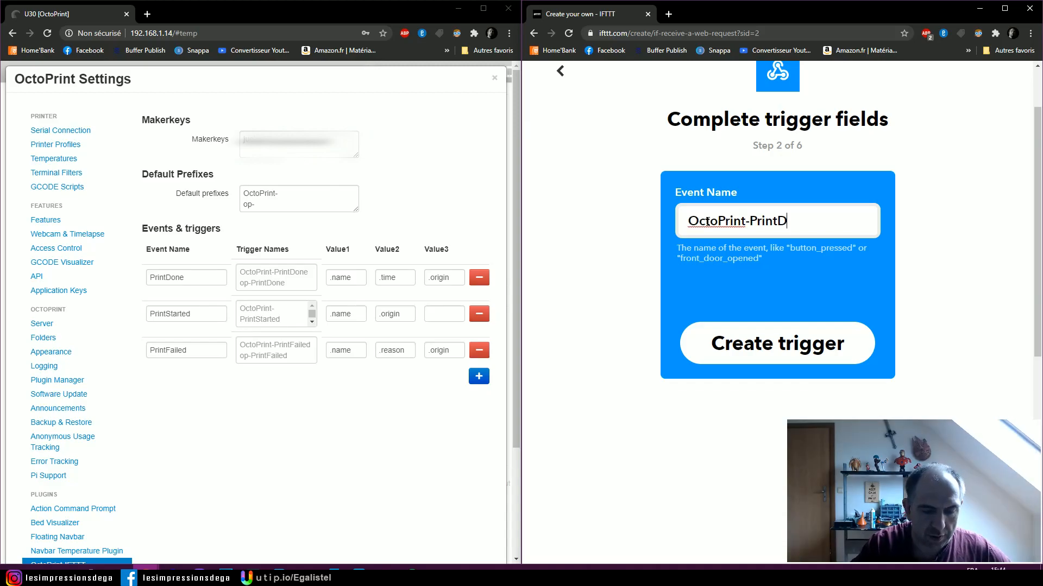
pyautogui.click(764, 352)
pyautogui.press('super+Up')
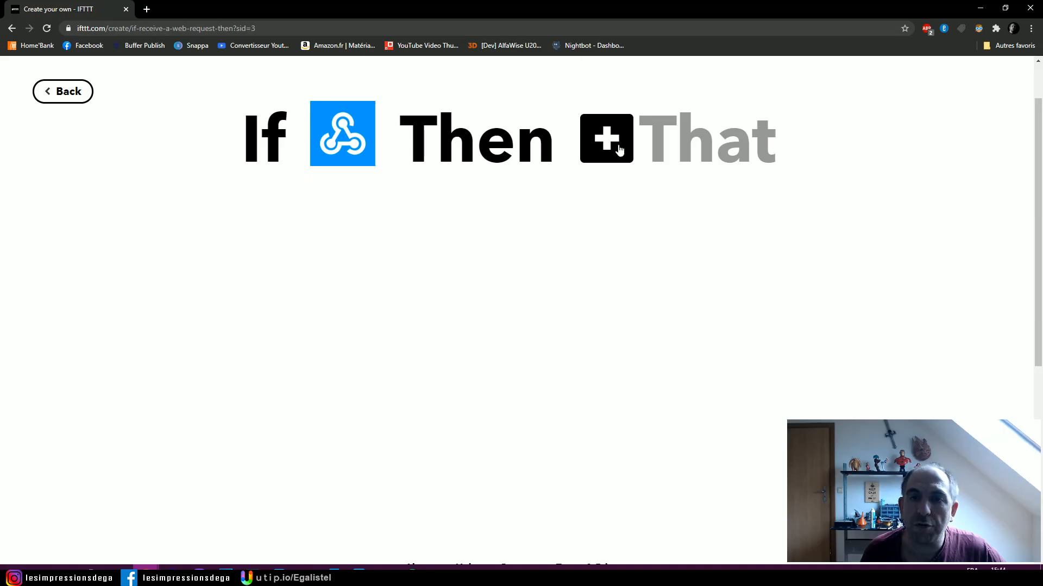
# - Add Smart Life as the action service for the applet's Then That part
pyautogui.click(619, 149)
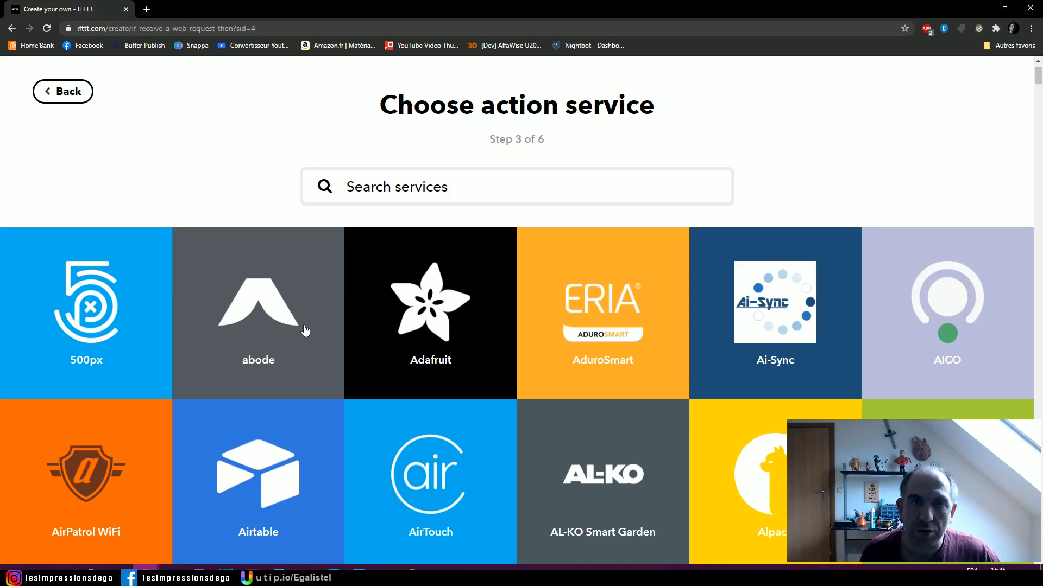
pyautogui.scroll(-10, 305, 330)
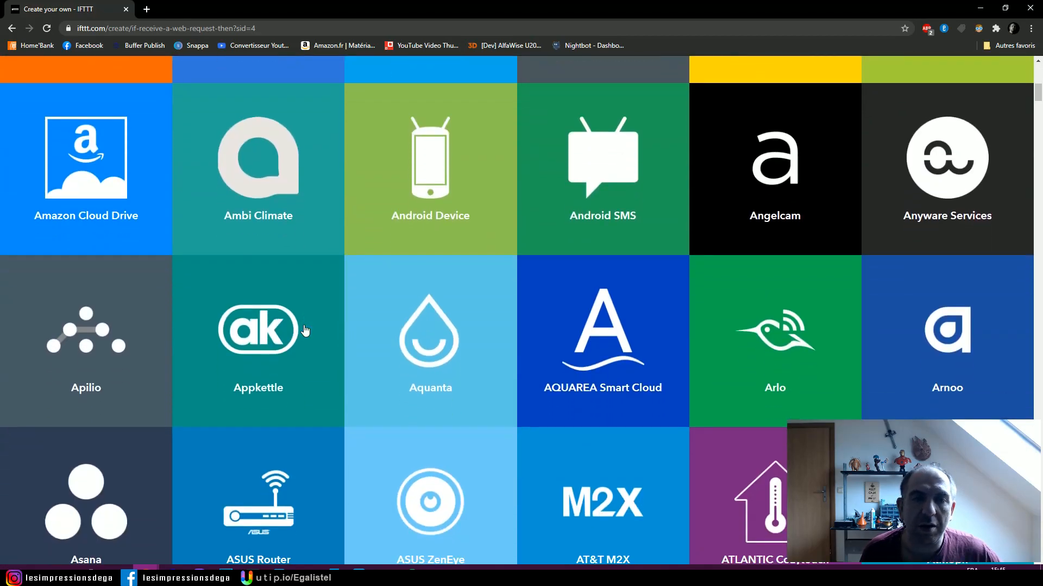
pyautogui.scroll(1, 305, 330)
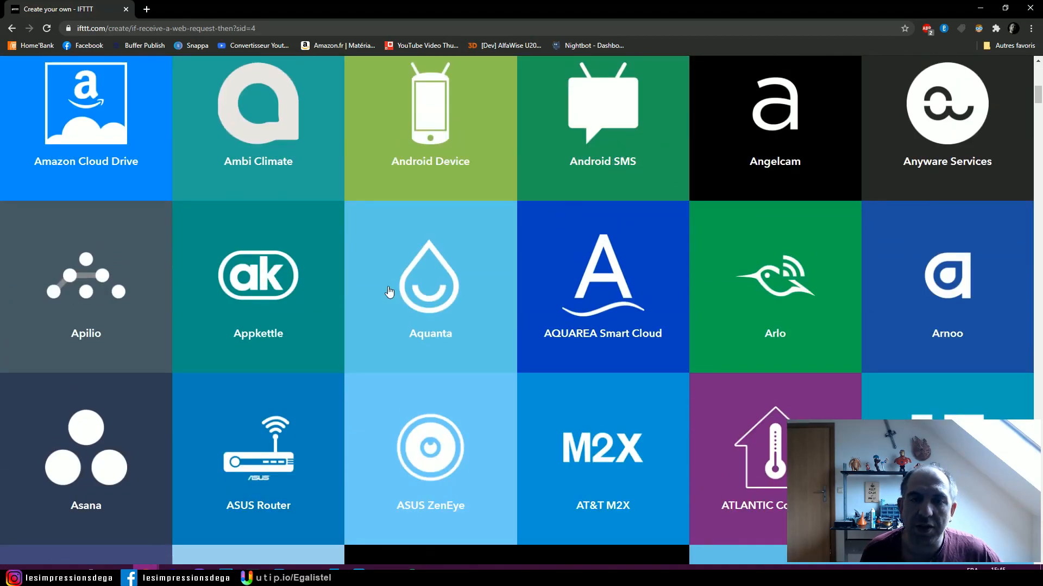
pyautogui.scroll(-20, 434, 315)
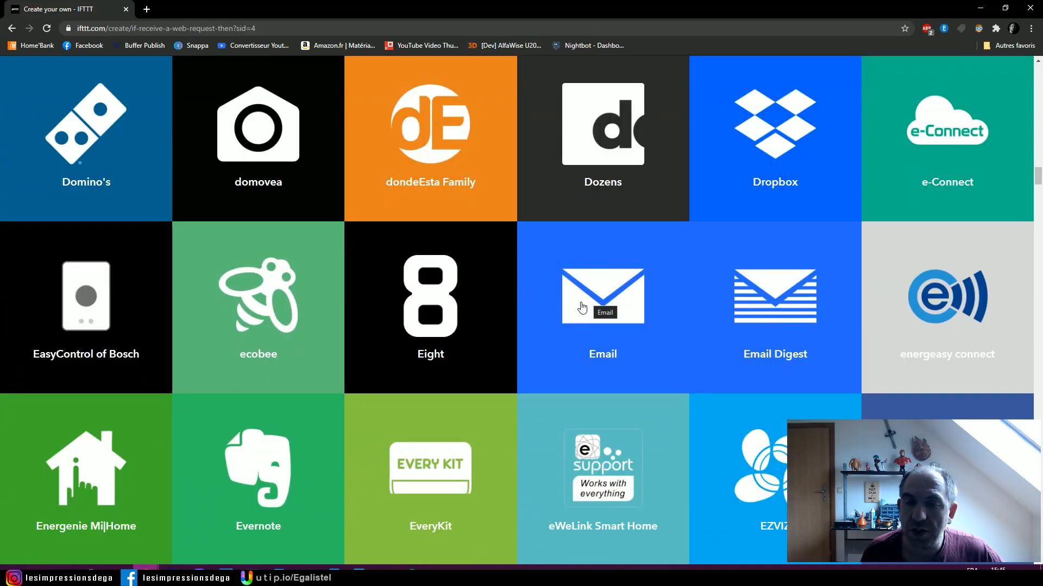
pyautogui.scroll(-20, 543, 326)
pyautogui.scroll(-3, 410, 277)
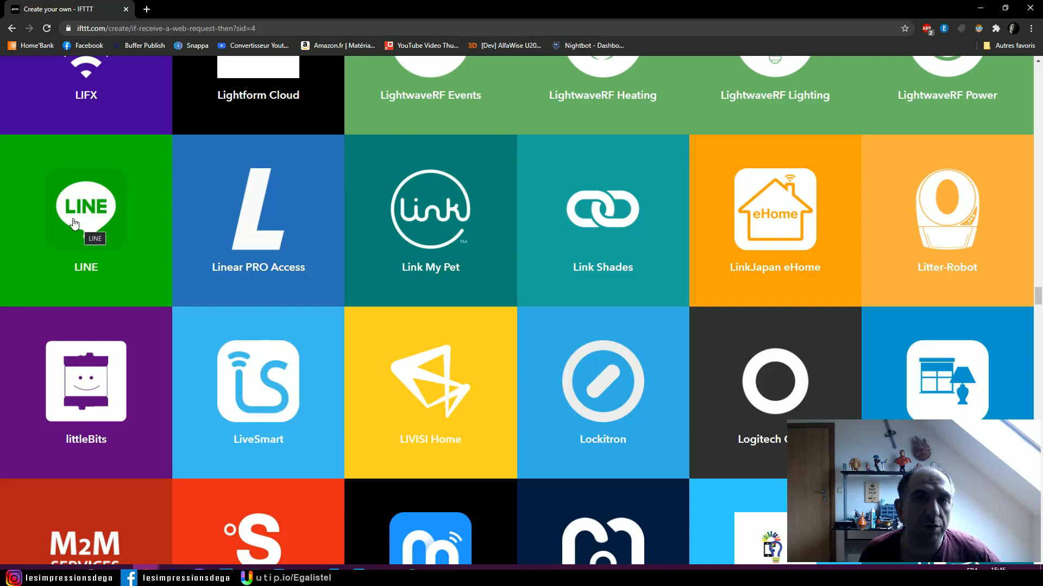
pyautogui.scroll(-1, 76, 224)
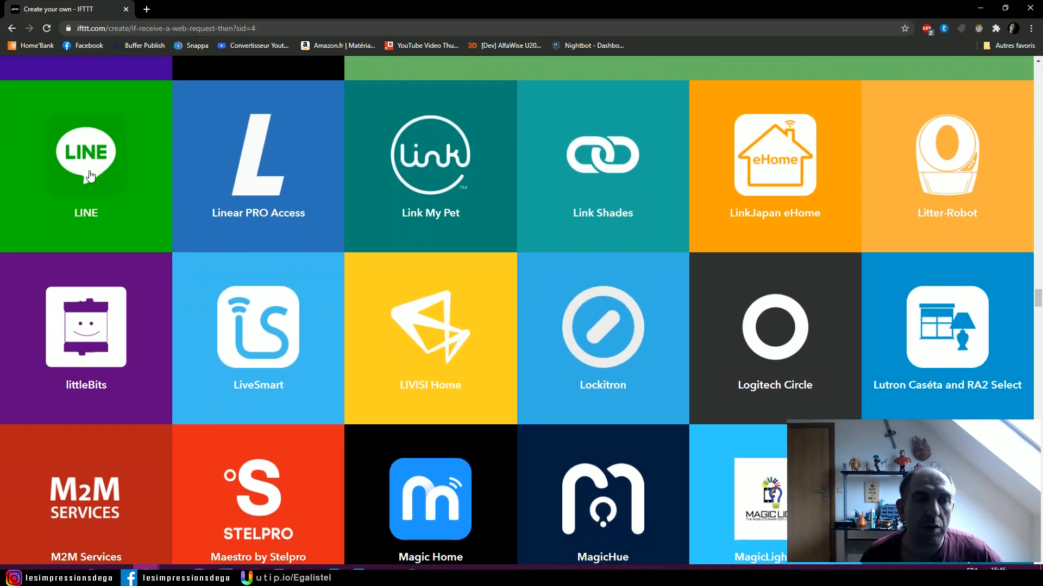
pyautogui.scroll(-4, 362, 229)
pyautogui.scroll(-3, 362, 228)
pyautogui.scroll(-12, 355, 231)
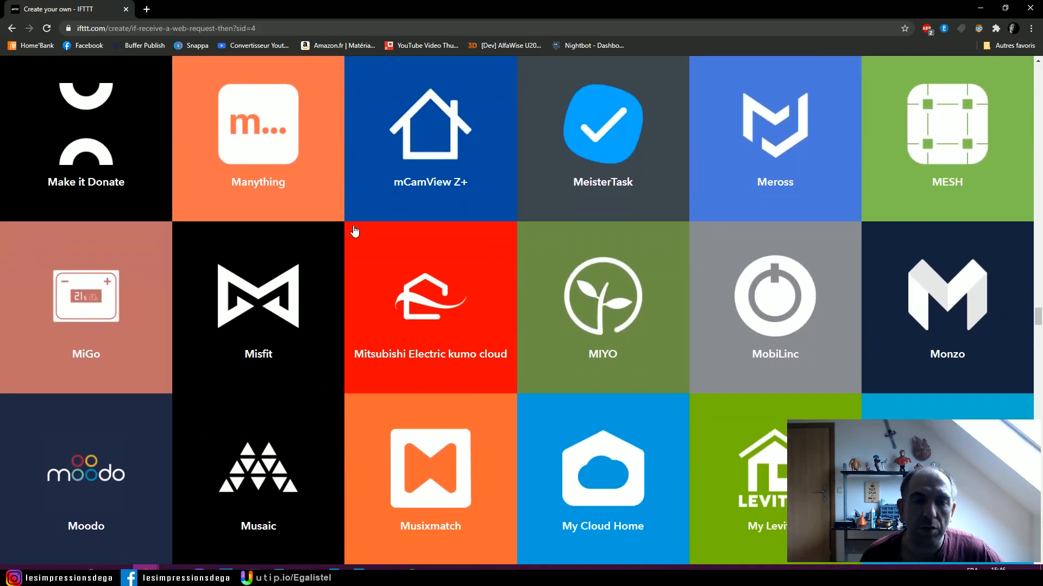
pyautogui.scroll(-9, 347, 235)
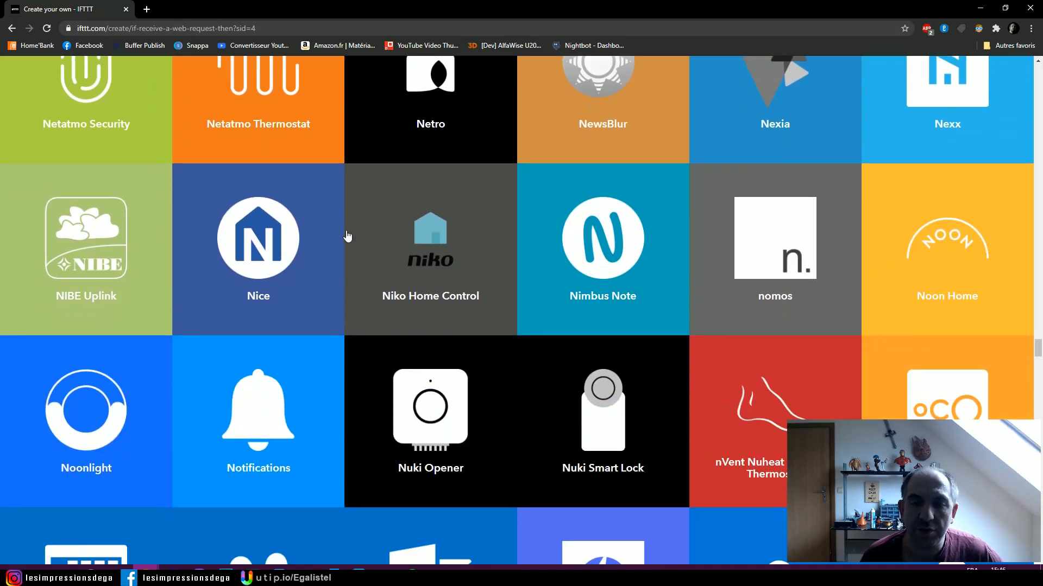
pyautogui.scroll(-2, 347, 235)
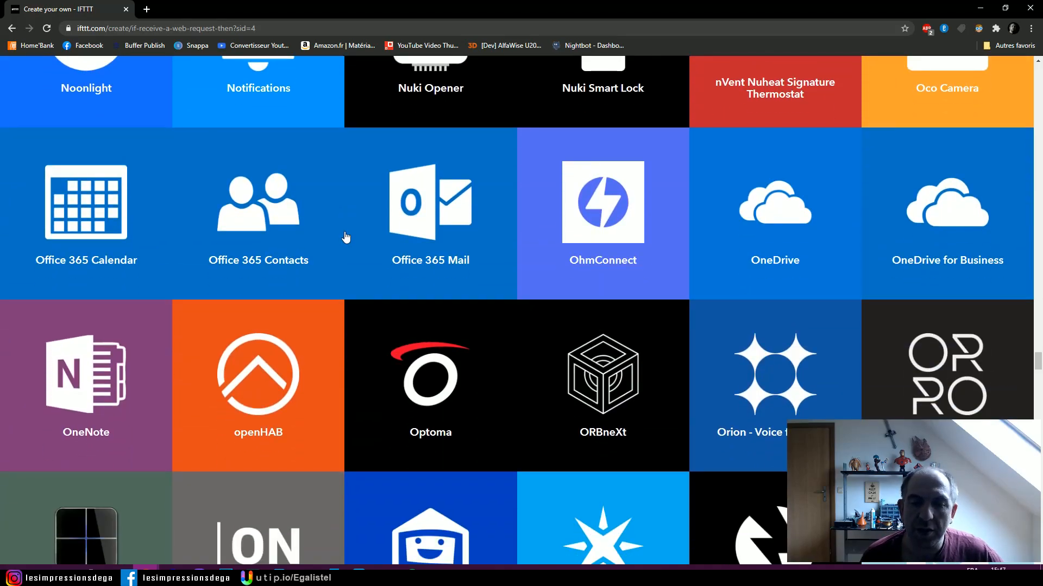
pyautogui.scroll(-20, 345, 238)
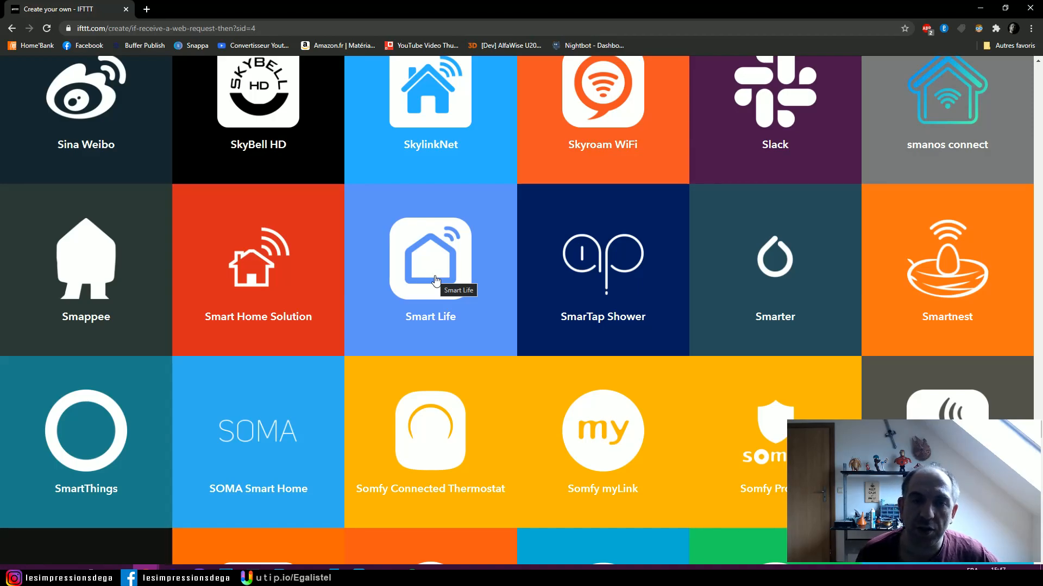
pyautogui.scroll(-1, 435, 280)
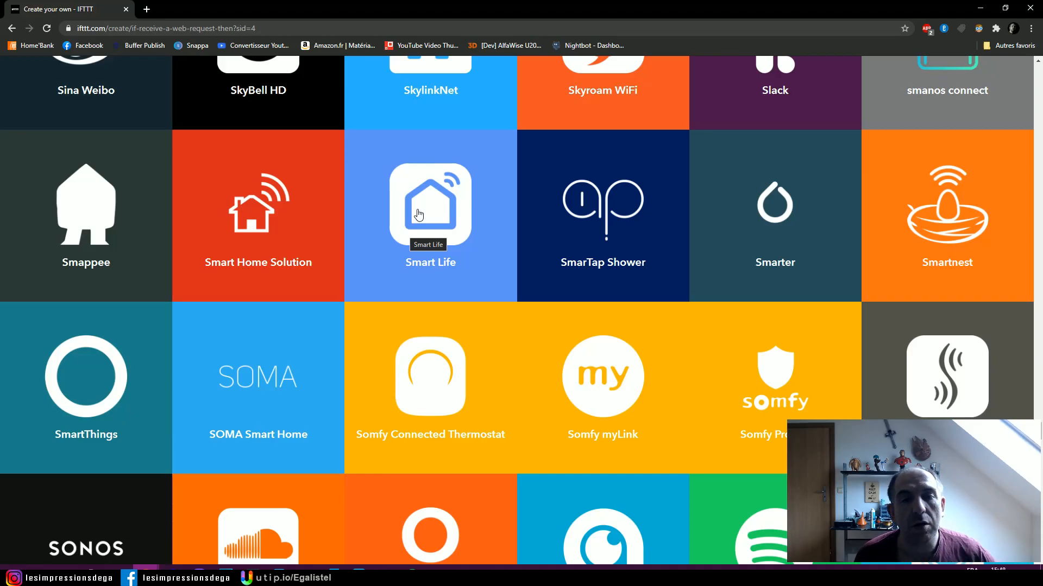
pyautogui.click(418, 215)
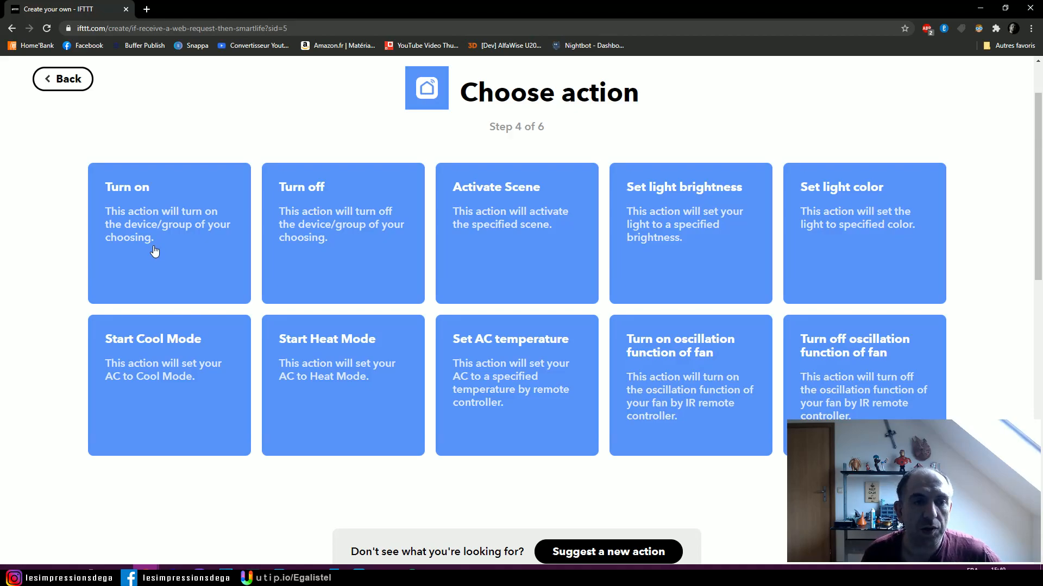
# - Create a Turn on action for the pc device
pyautogui.click(154, 251)
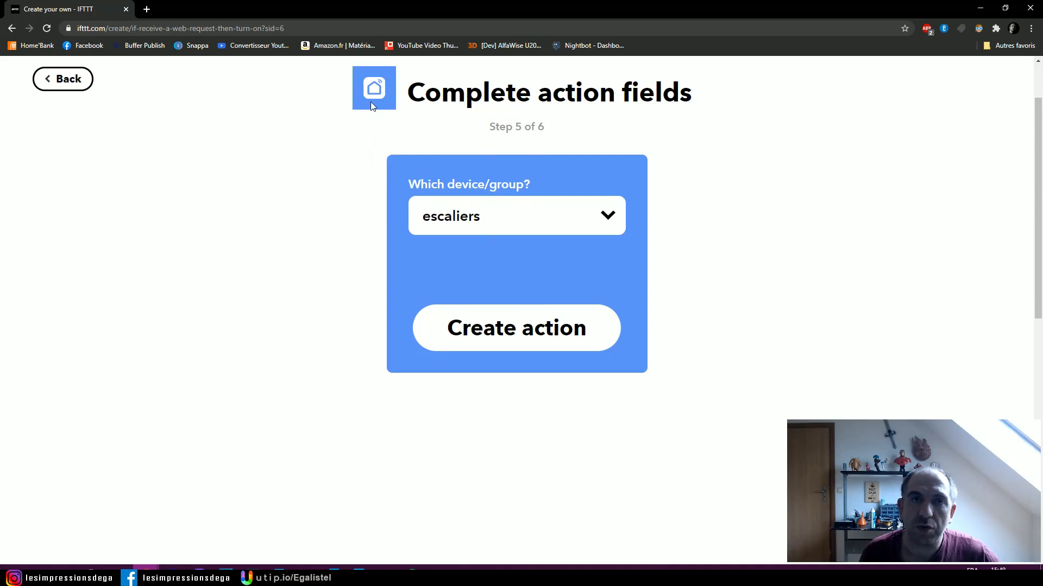
pyautogui.click(577, 219)
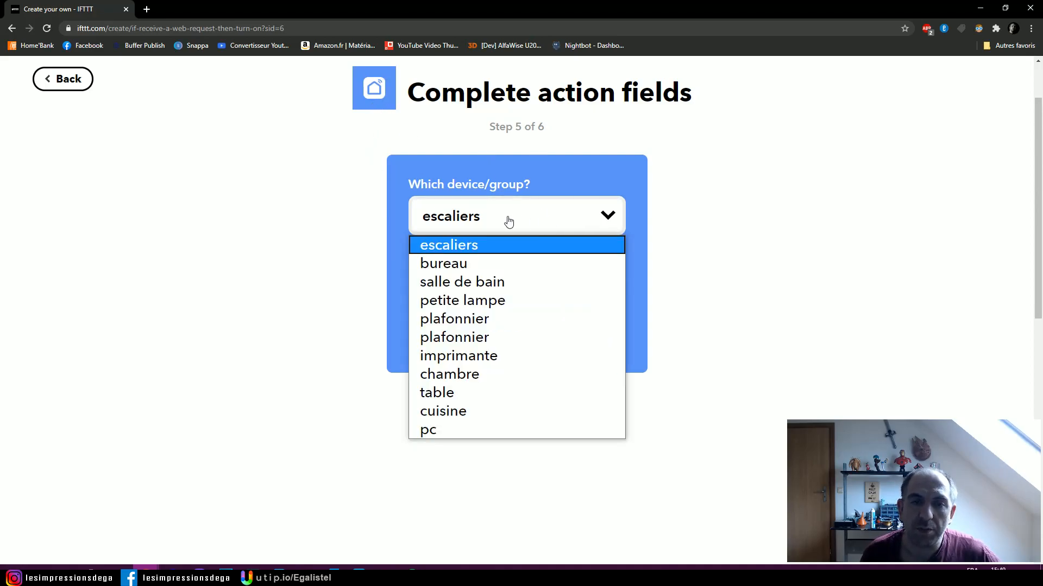
pyautogui.click(430, 431)
pyautogui.click(518, 341)
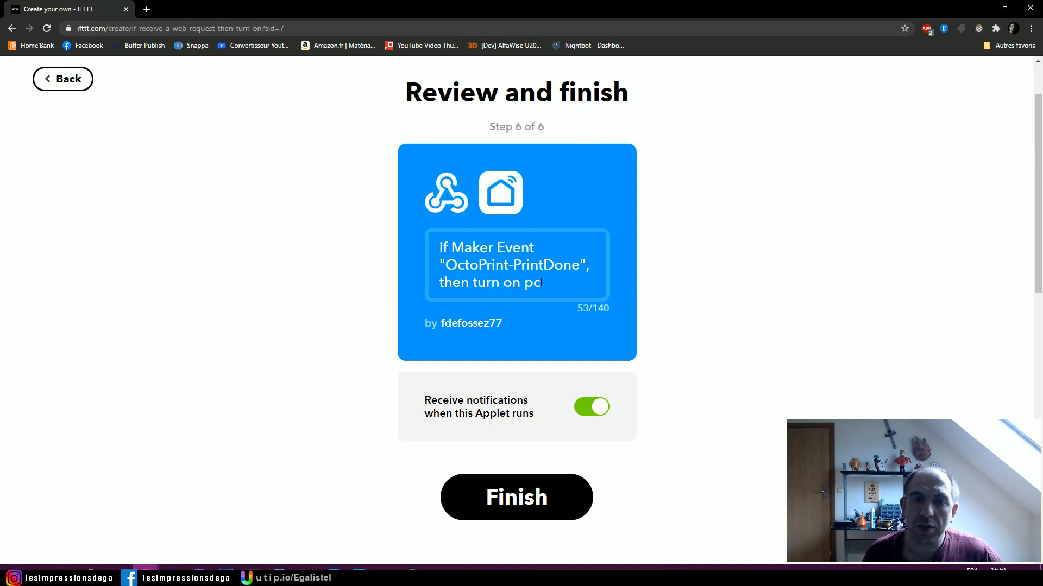
# - Title the applet Tuto IFTTT, disable notifications when it runs, and finish creating it
pyautogui.moveTo(542, 282); pyautogui.dragTo(439, 247)
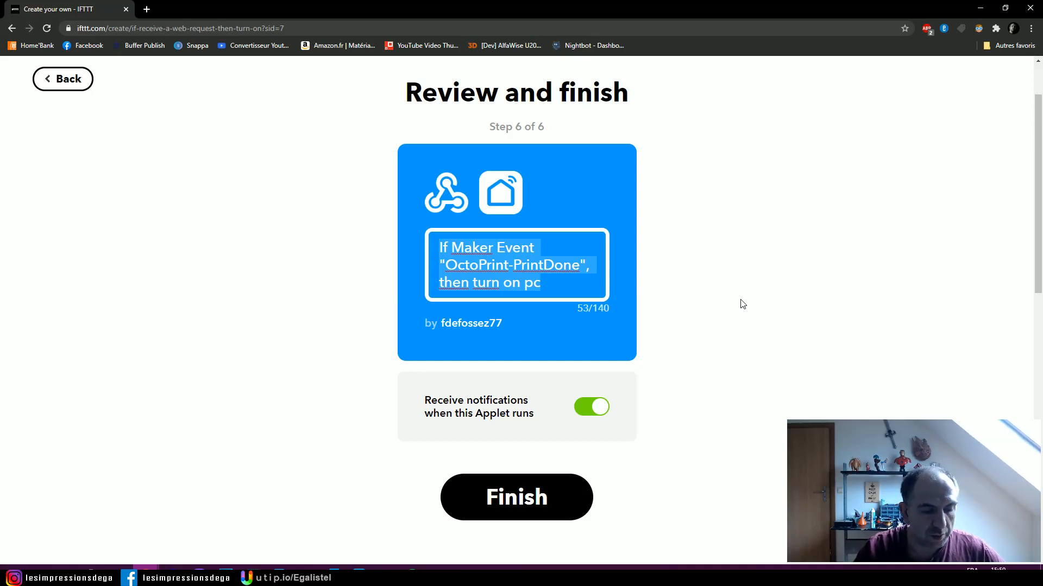
pyautogui.write('Tuto IFTTT')
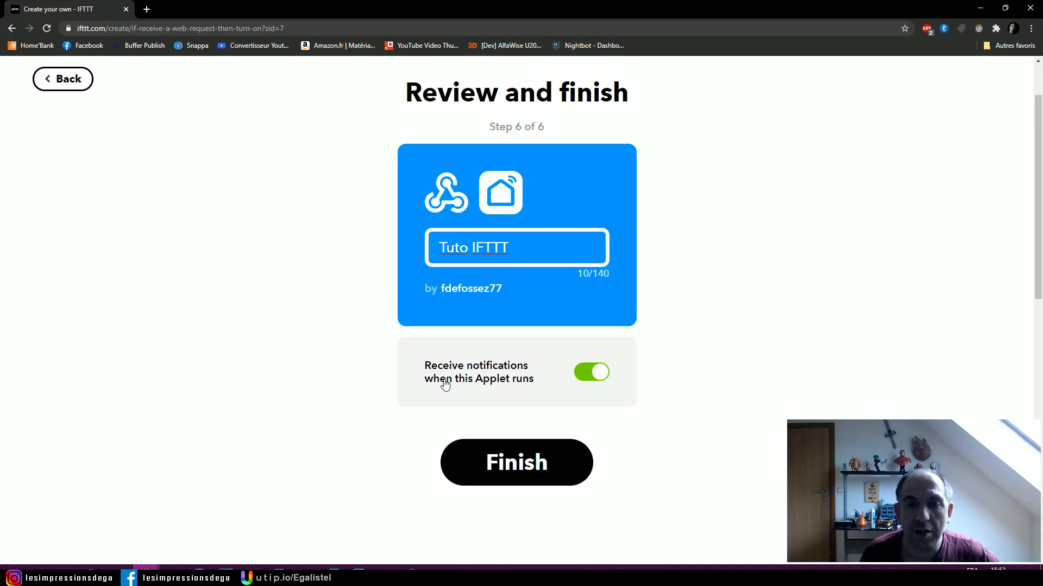
pyautogui.click(600, 372)
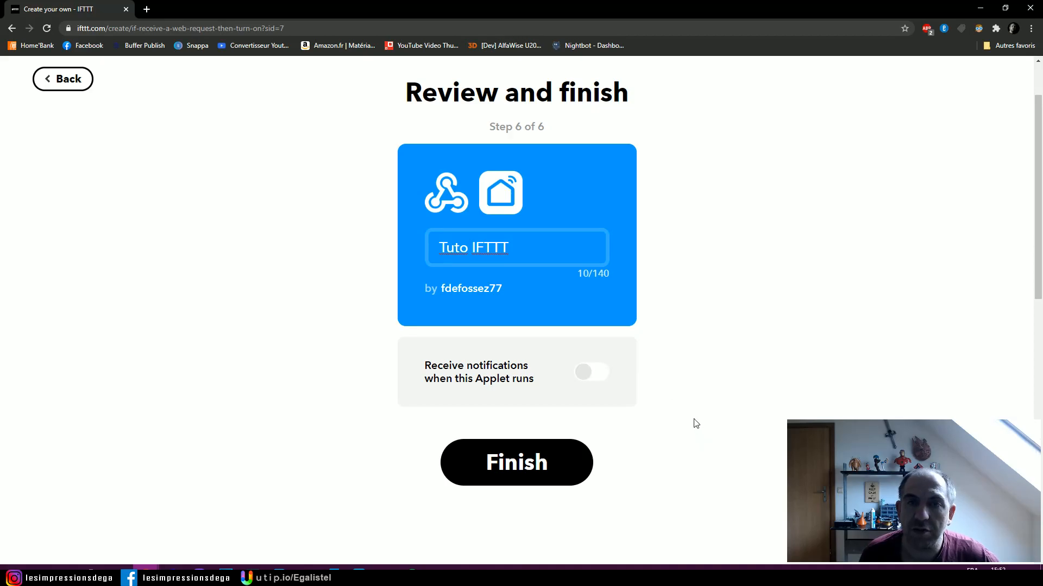
pyautogui.click(536, 470)
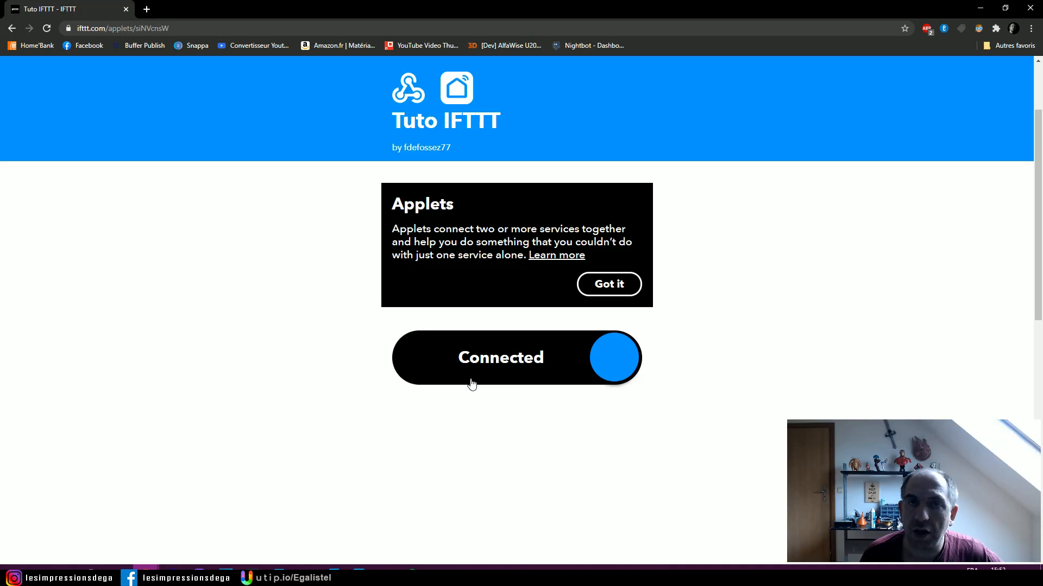
# - Open the Tuto IFTTT applet from My Applets and review its event name and device settings
pyautogui.scroll(2, 482, 373)
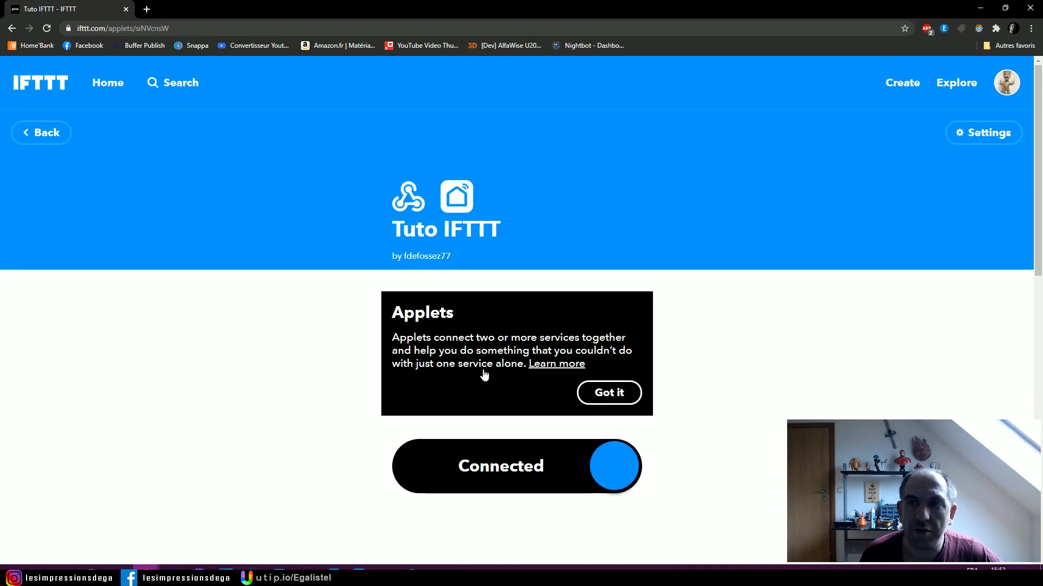
pyautogui.click(1007, 83)
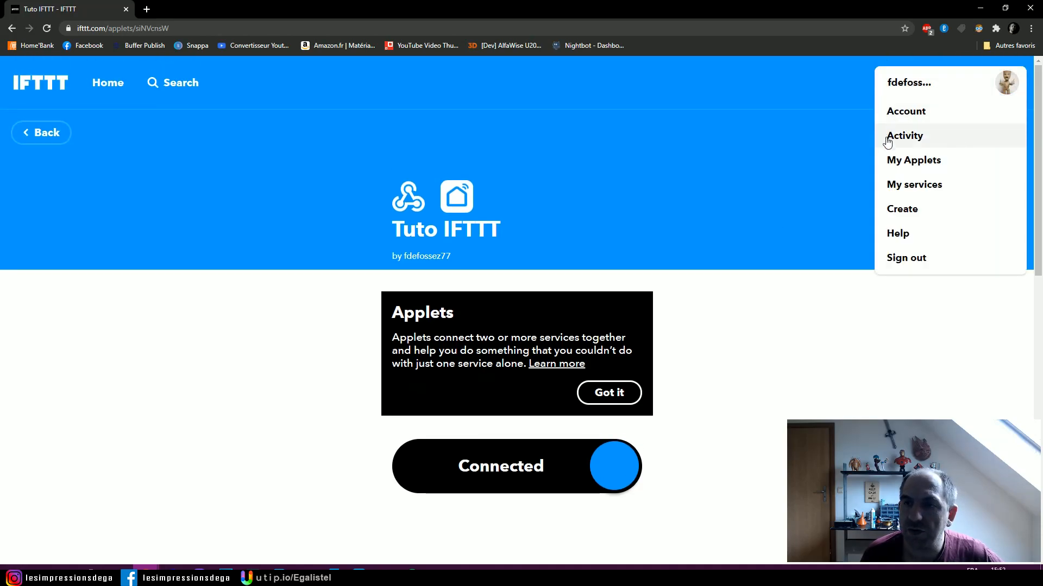
pyautogui.click(902, 161)
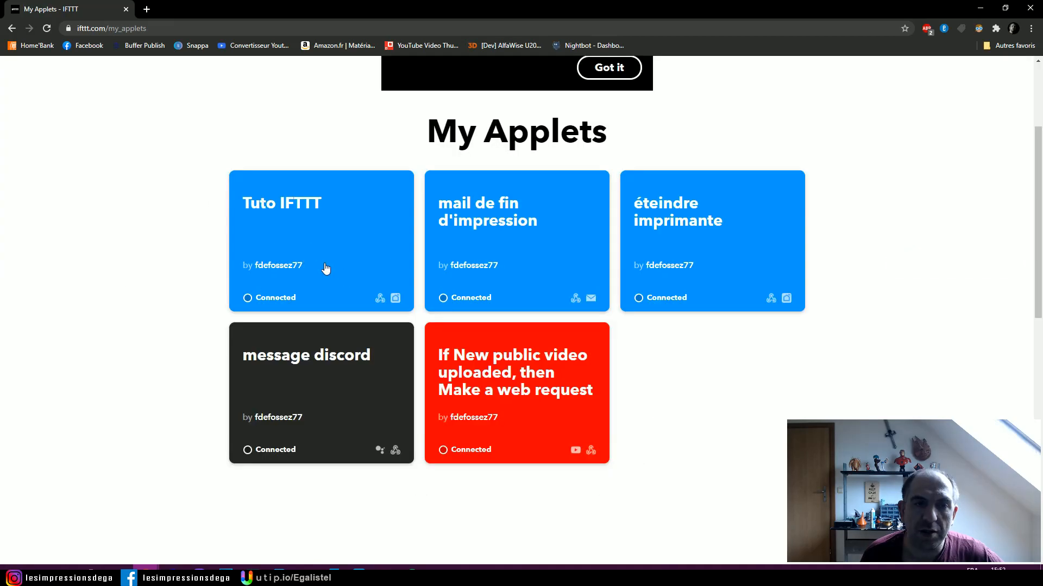
pyautogui.click(301, 232)
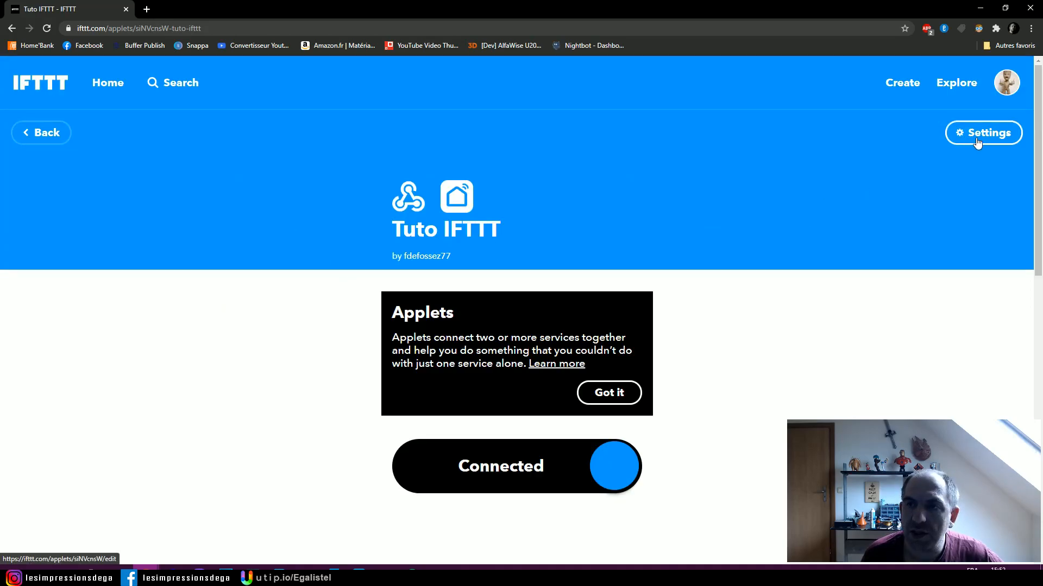
pyautogui.click(975, 136)
pyautogui.scroll(-6, 266, 302)
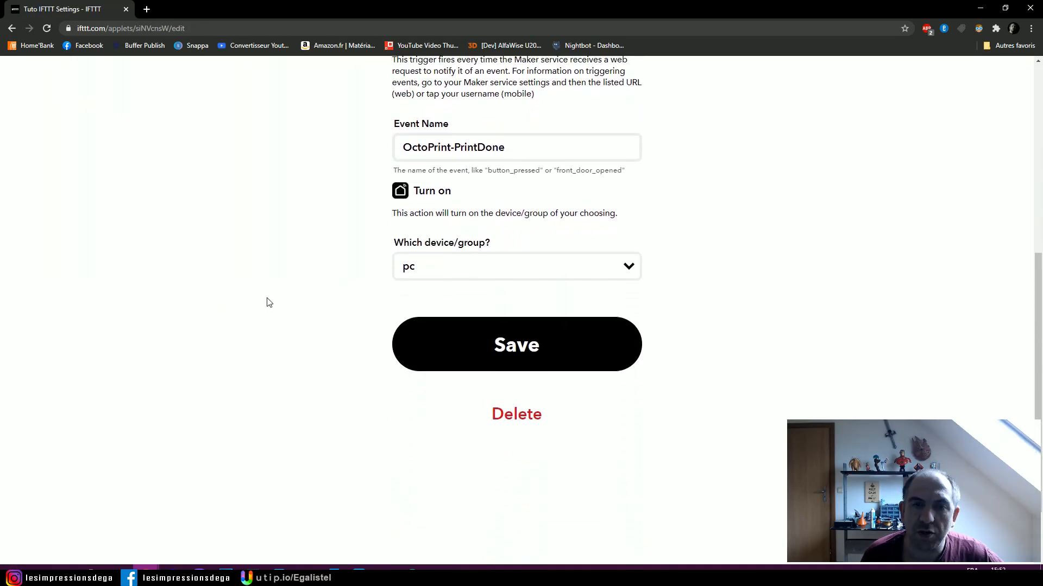
pyautogui.scroll(7, 266, 302)
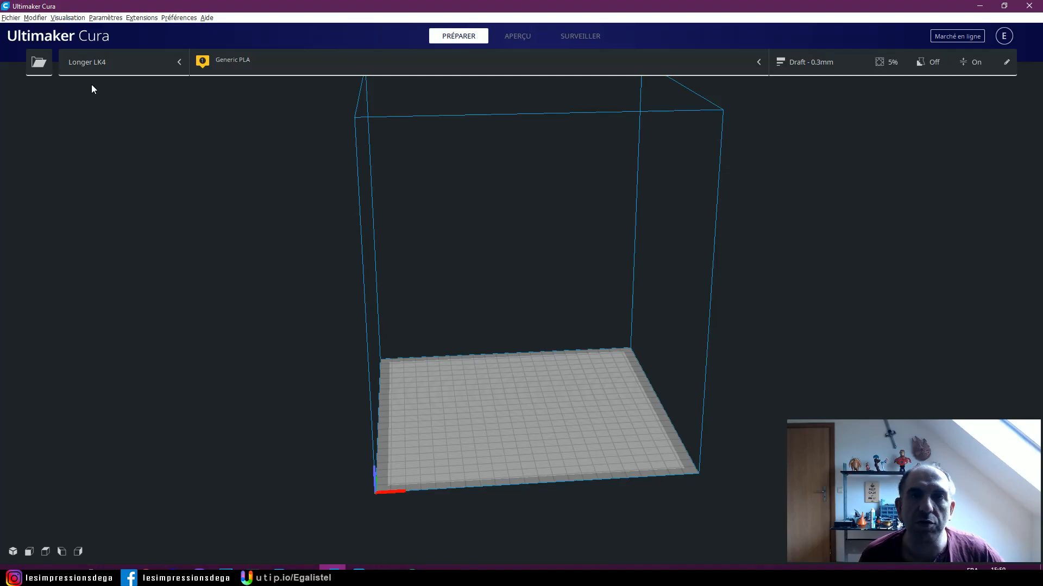
# - Switch to Ultimaker Cura, open the Longer LK4 machine settings and look through the end G-code
pyautogui.click(96, 63)
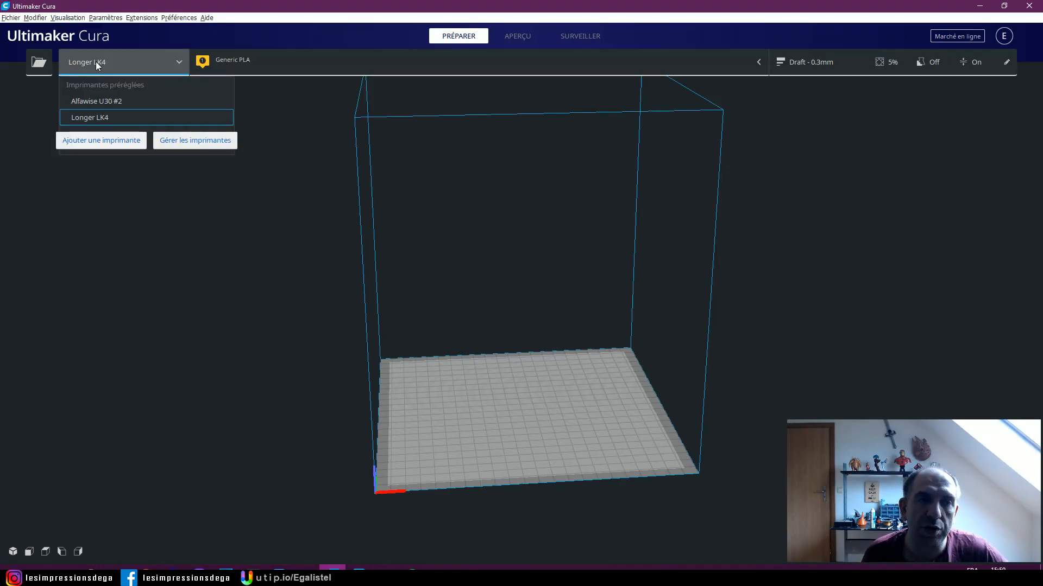
pyautogui.click(184, 142)
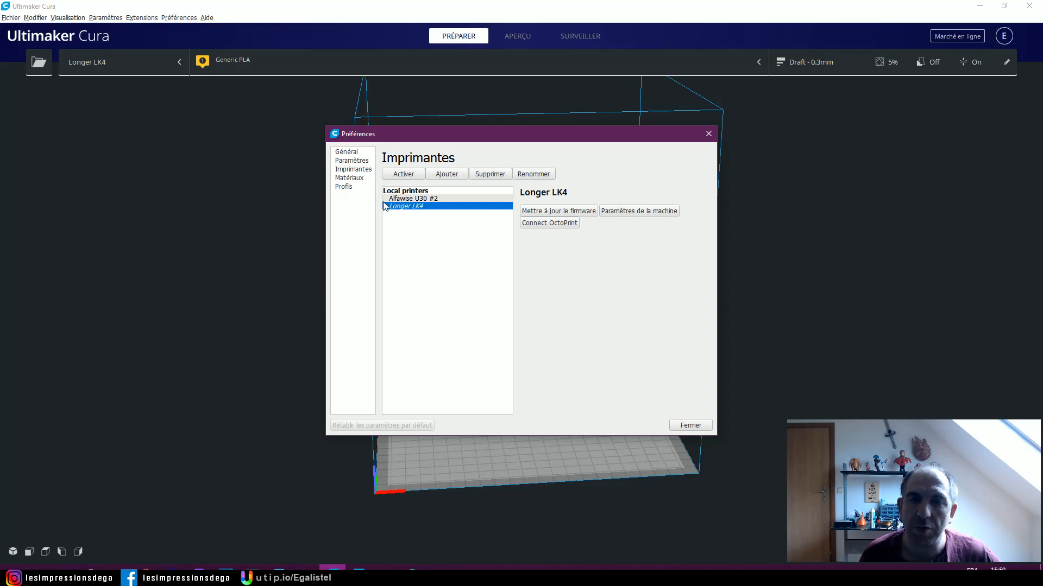
pyautogui.click(635, 212)
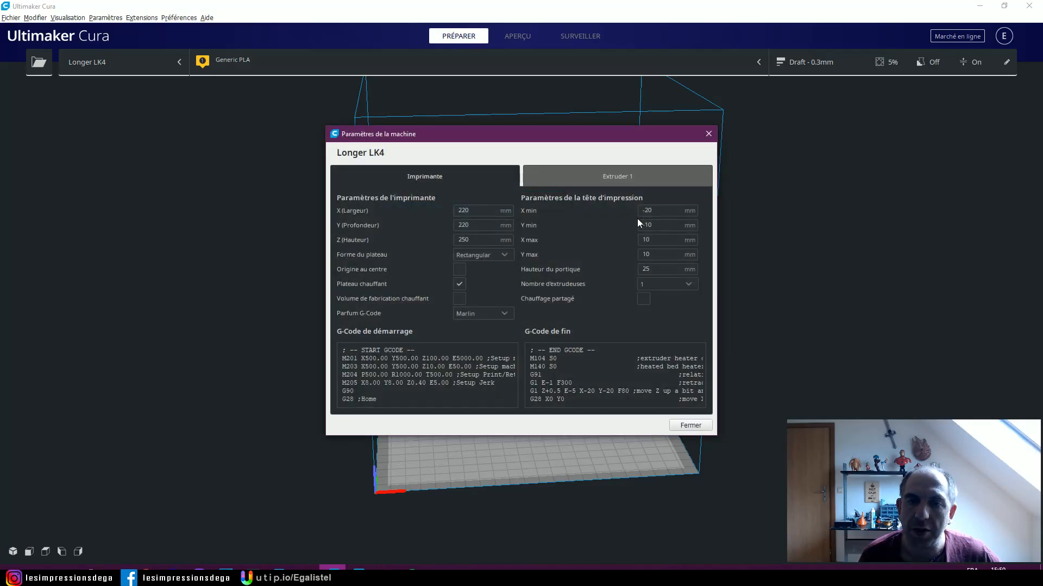
pyautogui.scroll(-2, 592, 363)
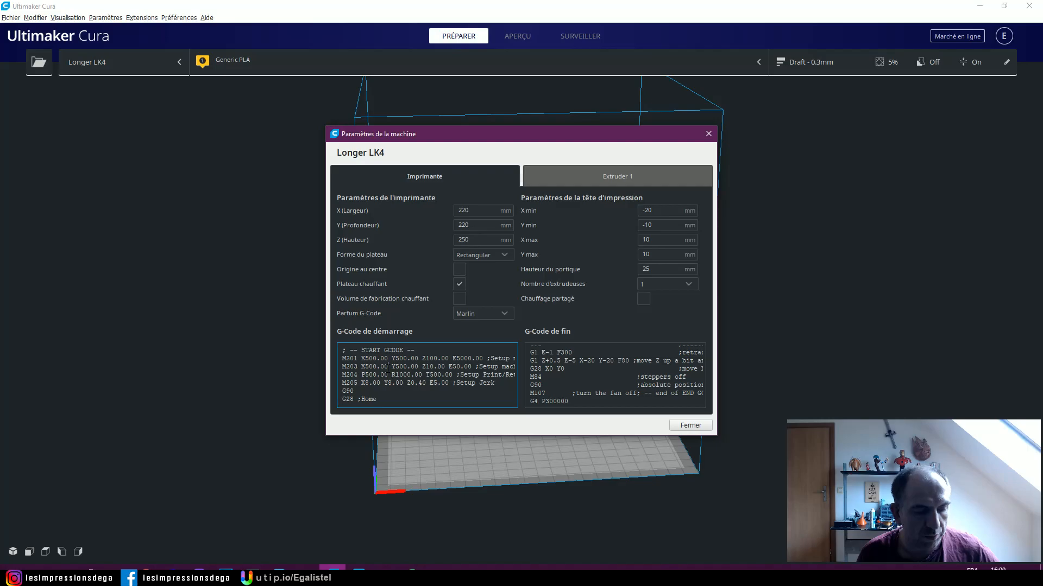
# - Copy the Longer LK4 start and end G-code into a new Notepad document and maximize its window
pyautogui.hotkey('ctrl', 'a')
pyautogui.hotkey('ctrl', 'c')
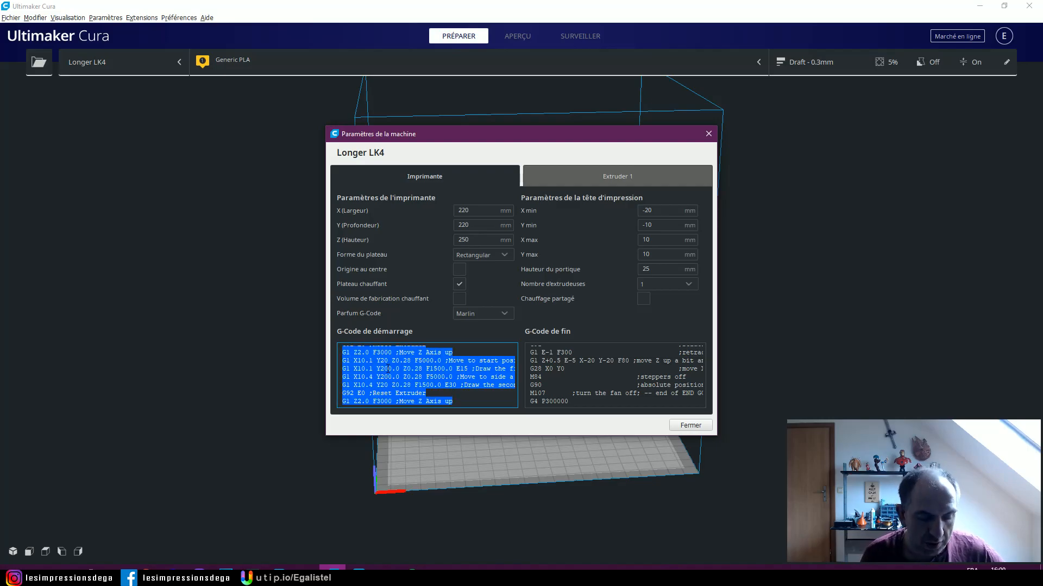
pyautogui.click(13, 575)
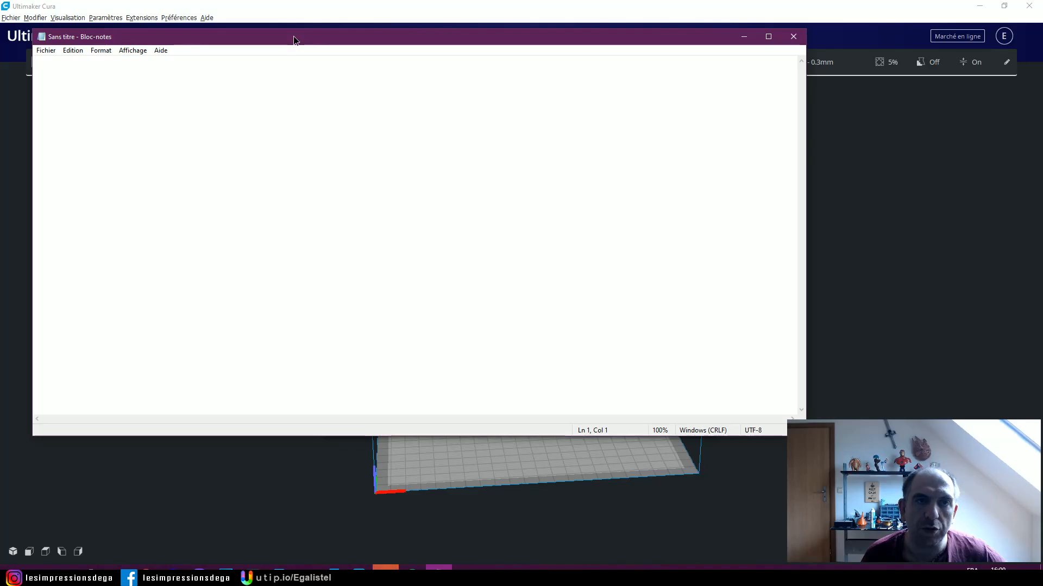
pyautogui.moveTo(293, 35); pyautogui.dragTo(505, 146)
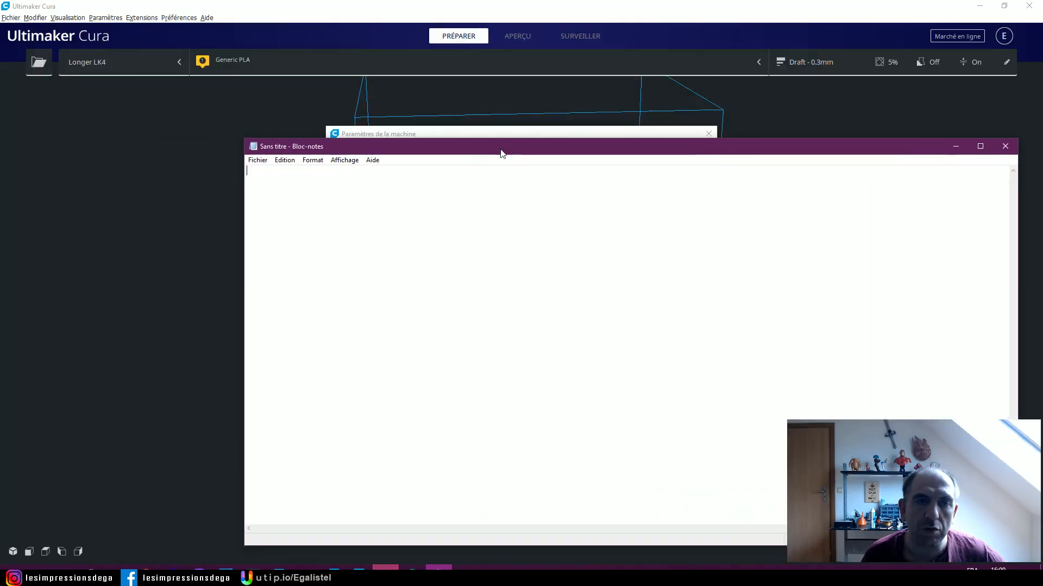
pyautogui.hotkey('ctrl', 'v')
pyautogui.moveTo(454, 109); pyautogui.dragTo(454, 434)
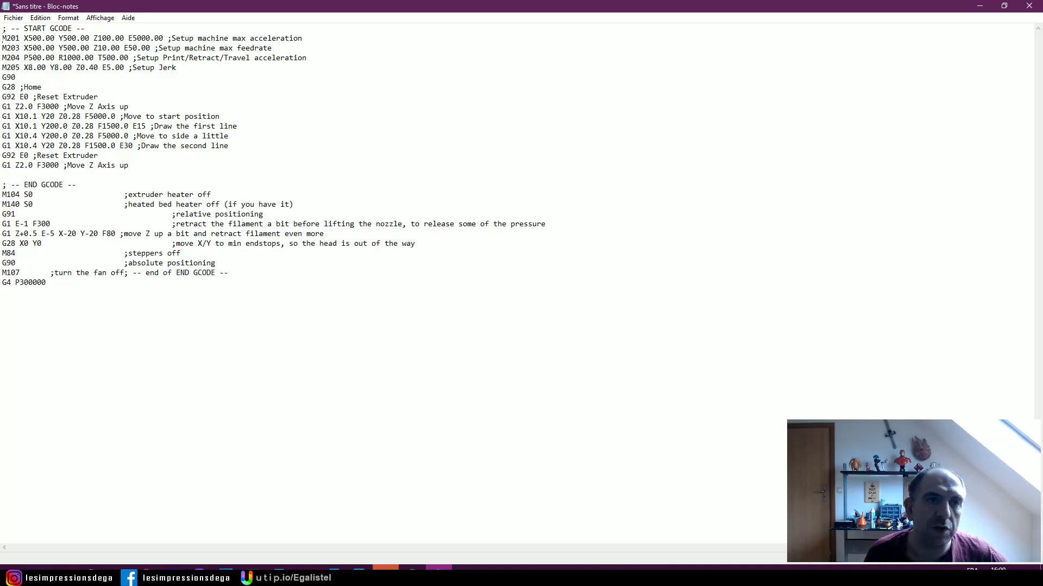
# - Delete every start G-code command except G28, and remove the G91 and two G1 retraction lines from the end G-code
pyautogui.moveTo(2, 38); pyautogui.dragTo(15, 77)
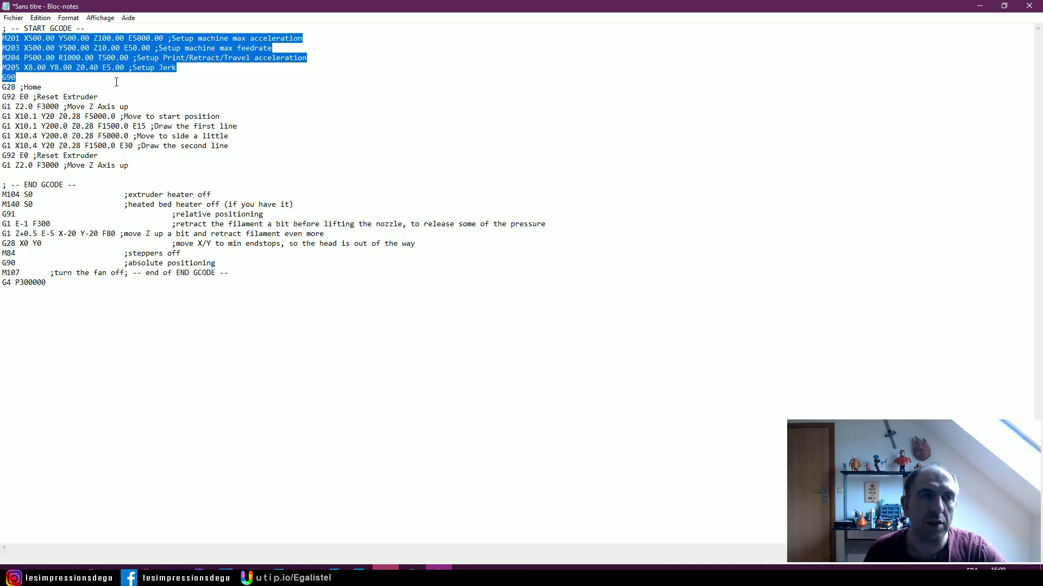
pyautogui.press('Delete')
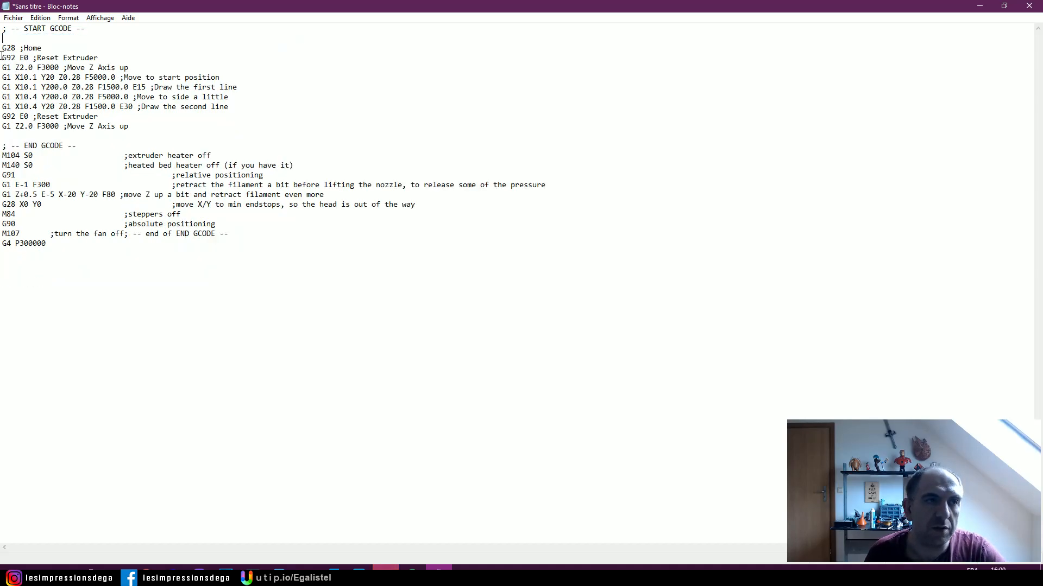
pyautogui.moveTo(2, 58); pyautogui.dragTo(129, 125)
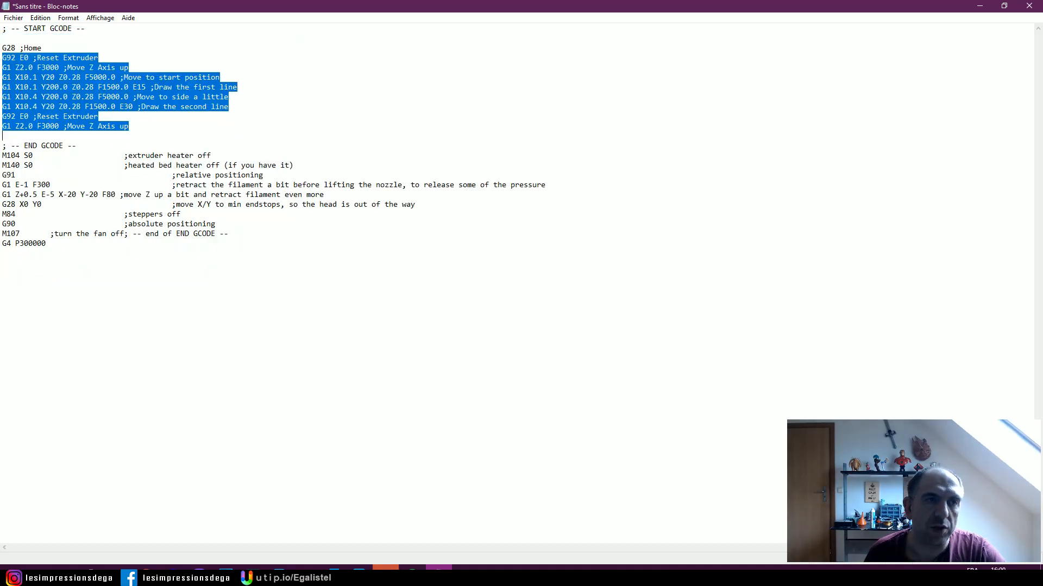
pyautogui.press('Delete')
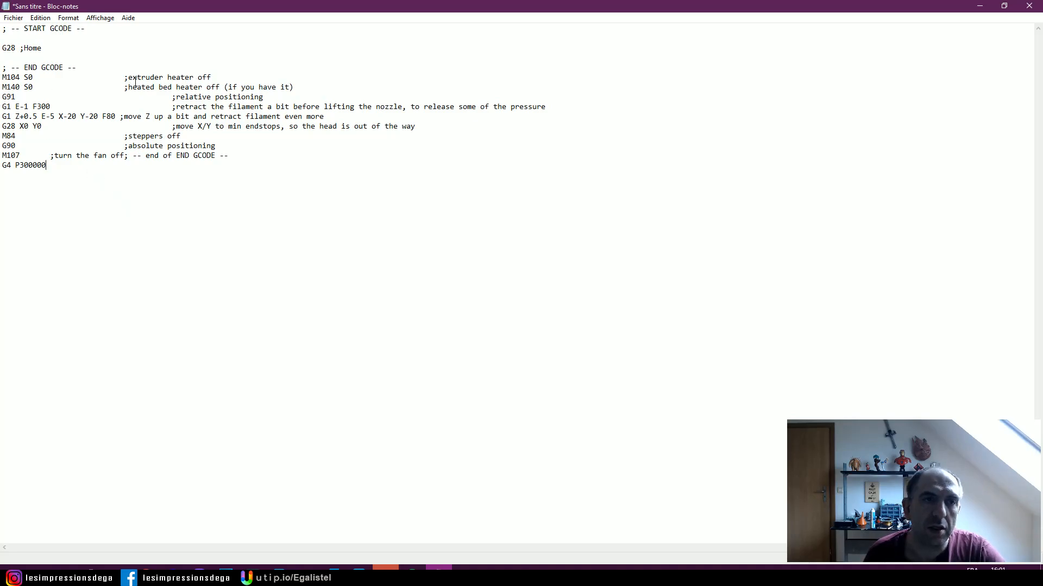
pyautogui.moveTo(3, 97); pyautogui.dragTo(324, 116)
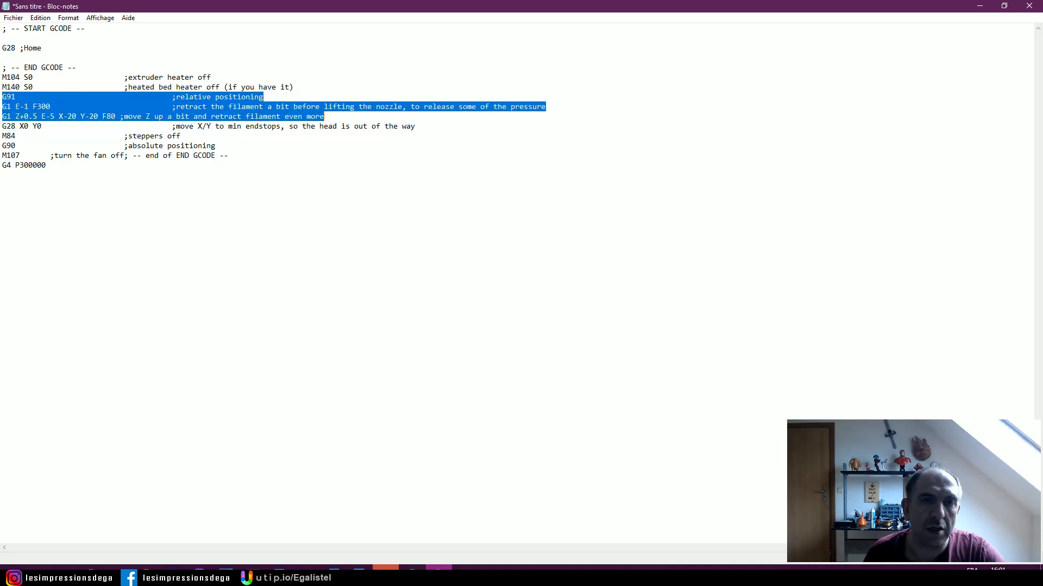
pyautogui.press('Delete')
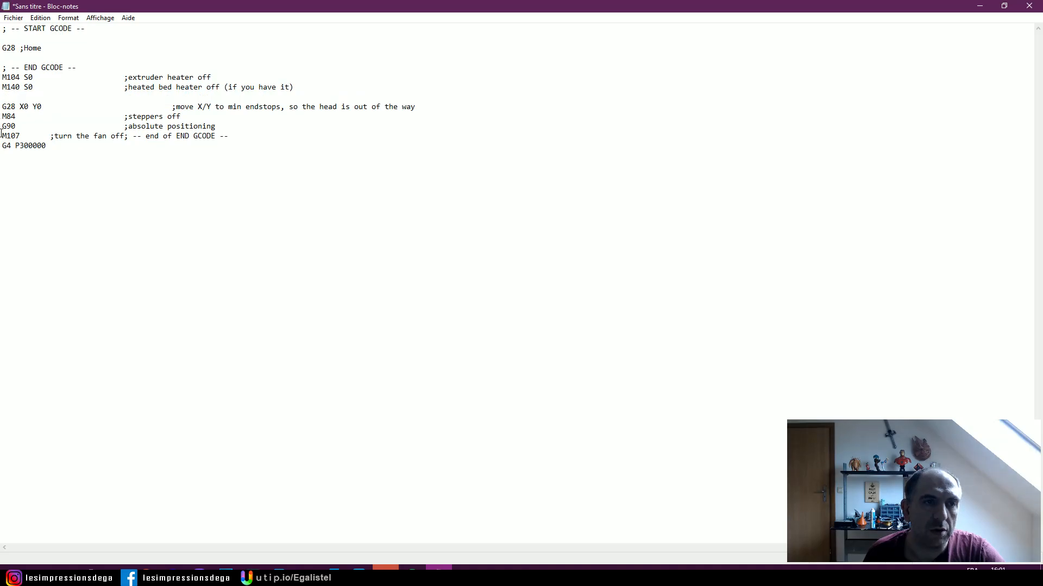
# - Strip the end of END GCODE comment from the M107 fan-off line and insert a blank line before the G4 command
pyautogui.click(124, 136)
pyautogui.press('Delete')
pyautogui.press('Delete')
pyautogui.press('Delete')
pyautogui.press('Delete')
pyautogui.press('Delete')
pyautogui.press('Delete')
pyautogui.press('Delete')
pyautogui.press('Delete')
pyautogui.press('Delete')
pyautogui.press('Delete')
pyautogui.press('Delete')
pyautogui.press('Delete')
pyautogui.press('Delete')
pyautogui.press('Delete')
pyautogui.press('Delete')
pyautogui.press('Delete')
pyautogui.press('Delete')
pyautogui.press('Delete')
pyautogui.press('Delete')
pyautogui.press('Delete')
pyautogui.press('Return')
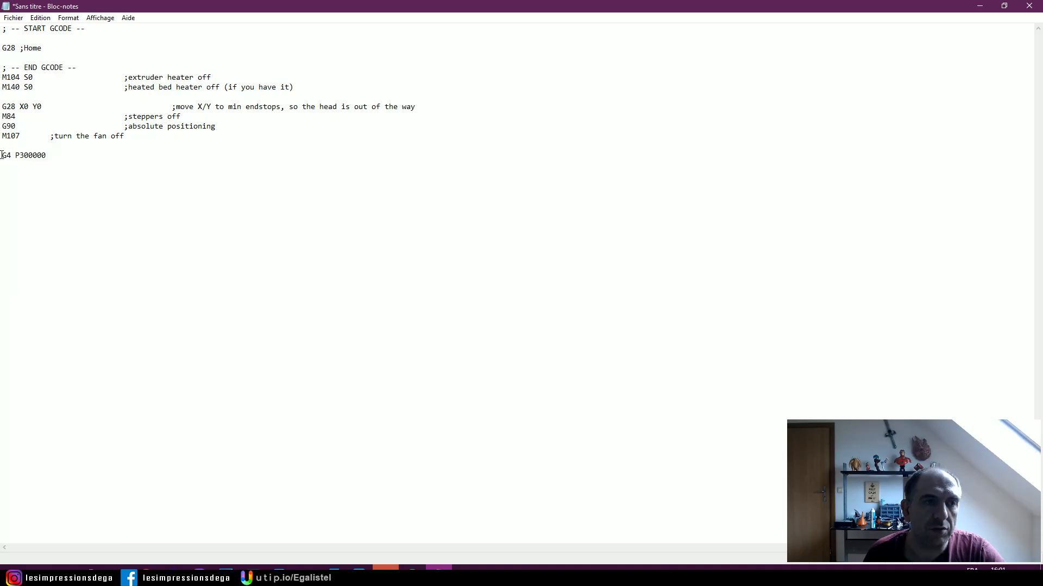
# - Change the G4 wait command's duration at the end of the G-code to P15000
pyautogui.moveTo(2, 156); pyautogui.dragTo(76, 156)
pyautogui.click(77, 156)
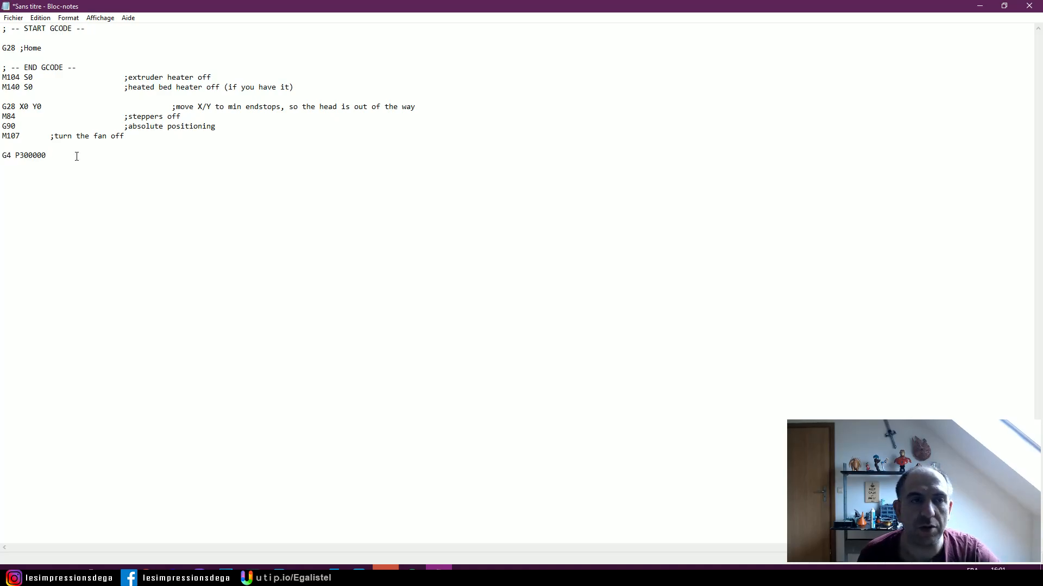
pyautogui.moveTo(3, 155); pyautogui.dragTo(12, 155)
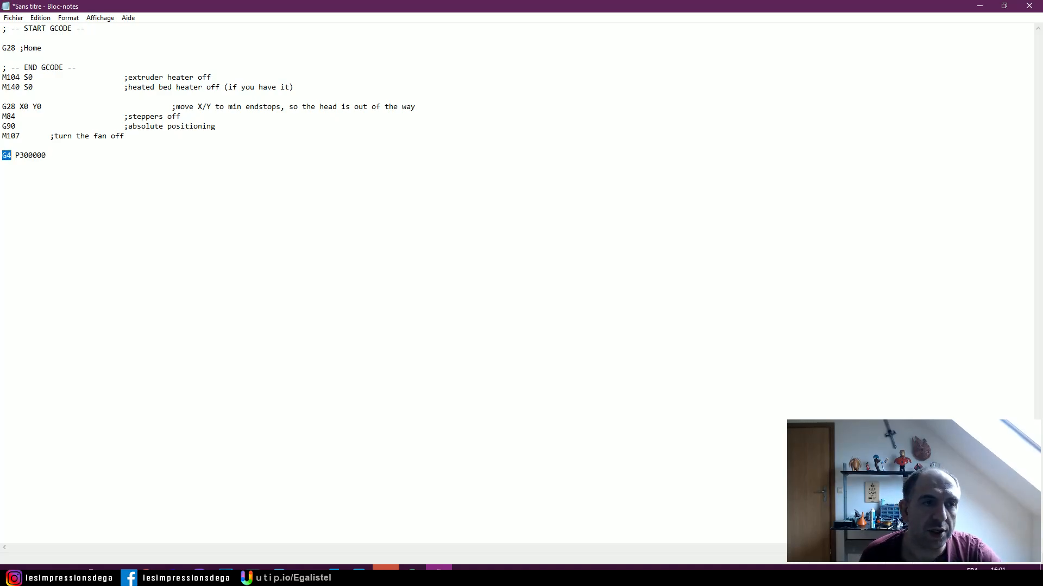
pyautogui.moveTo(16, 200); pyautogui.dragTo(70, 227)
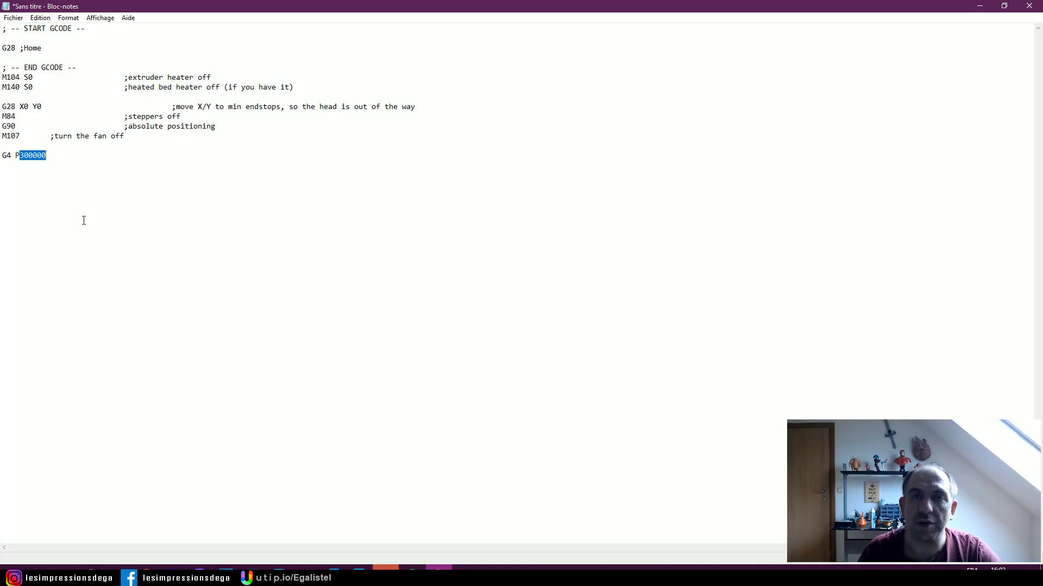
pyautogui.write('15000')
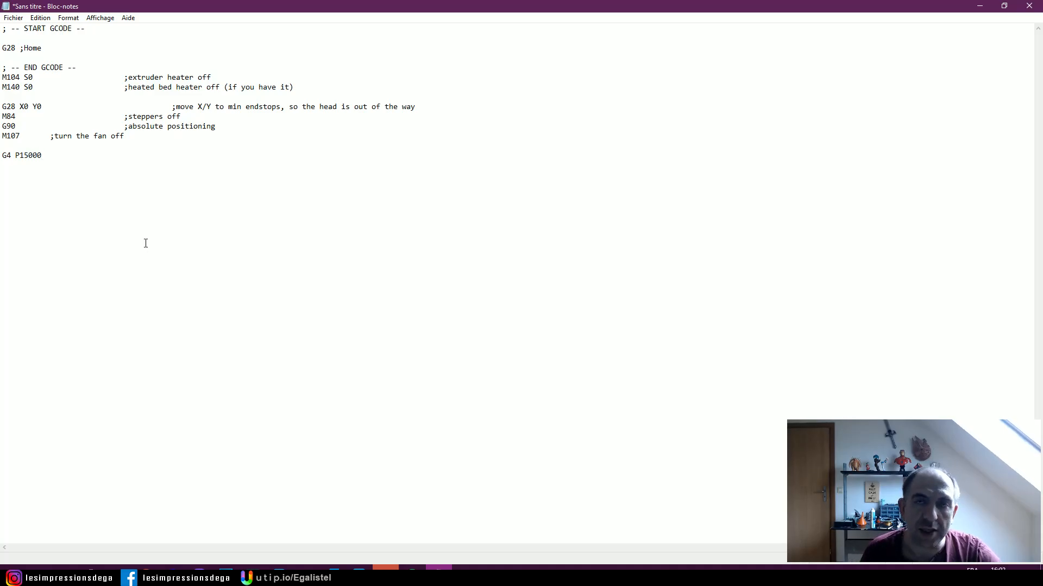
# - Save the document to the desktop (Bureau) as Test.gcode
pyautogui.hotkey('ctrl', 's')
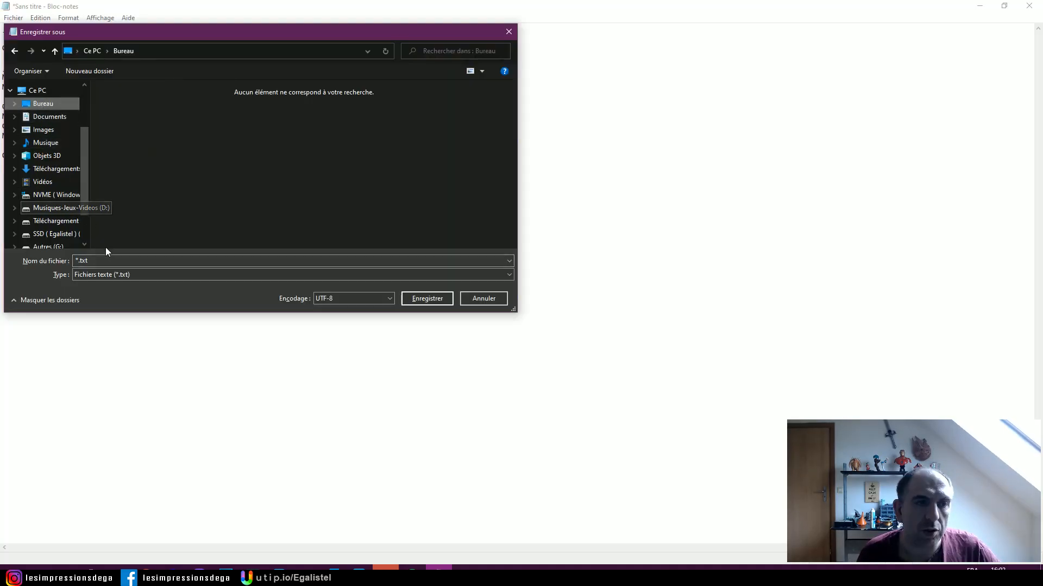
pyautogui.write('T')
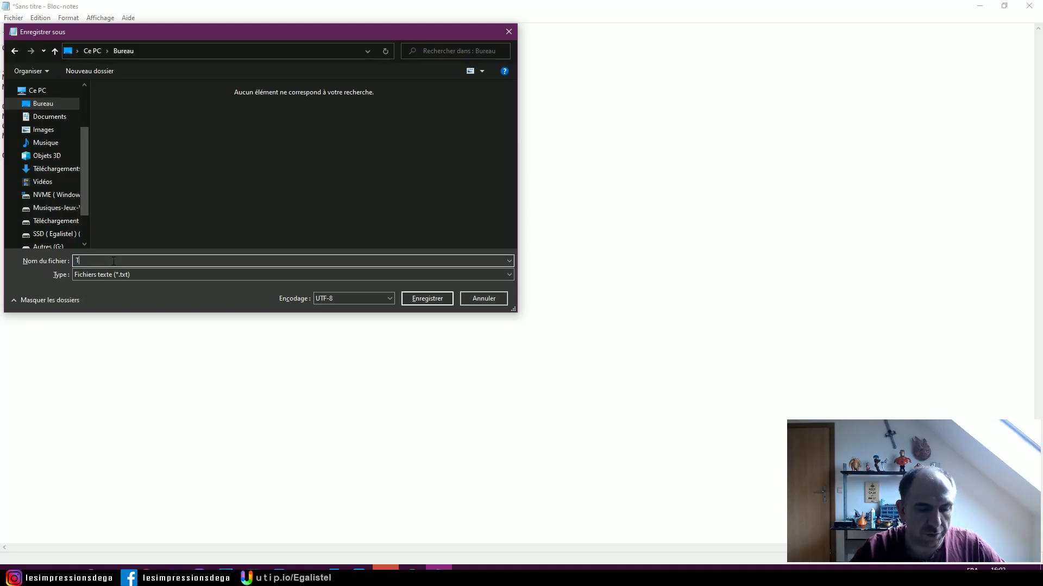
pyautogui.write('est.gcode')
pyautogui.click(427, 300)
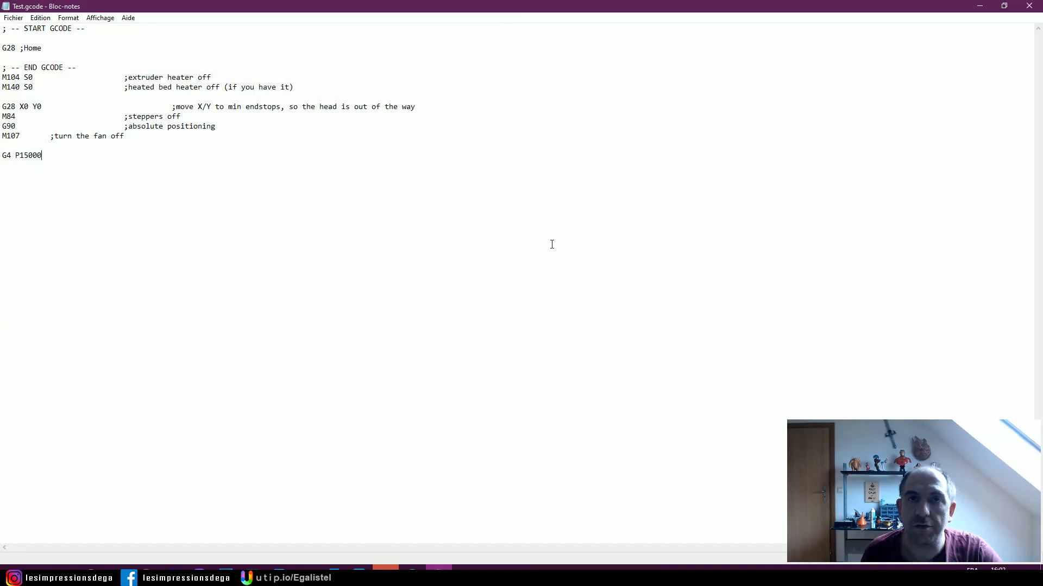
# - Switch to OctoPrint in the browser and connect to the U30 printer on /dev/ttyUSB0 at 250000 baud
pyautogui.hotkey('alt', 'Tab')
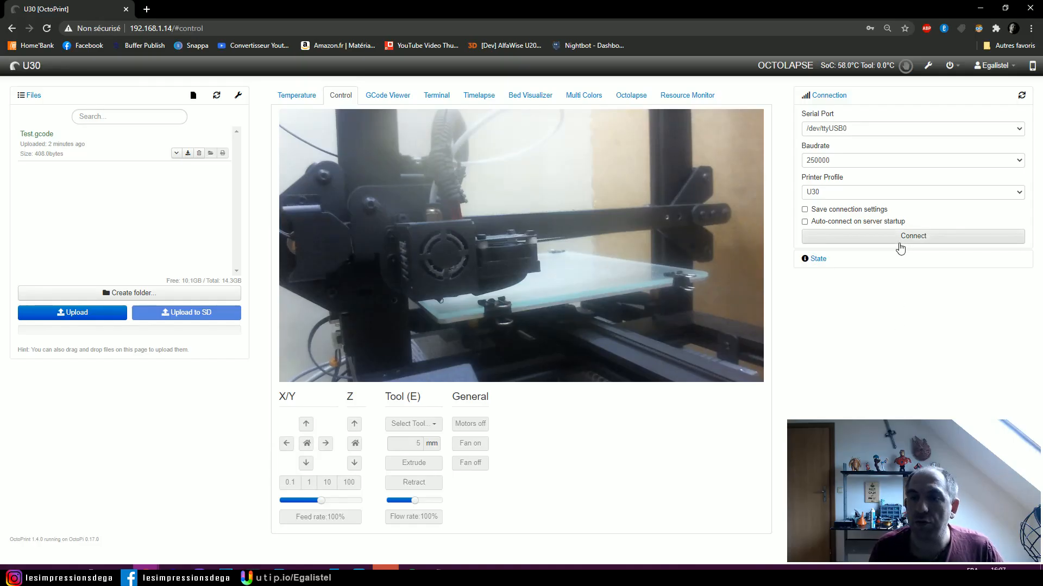
pyautogui.click(900, 245)
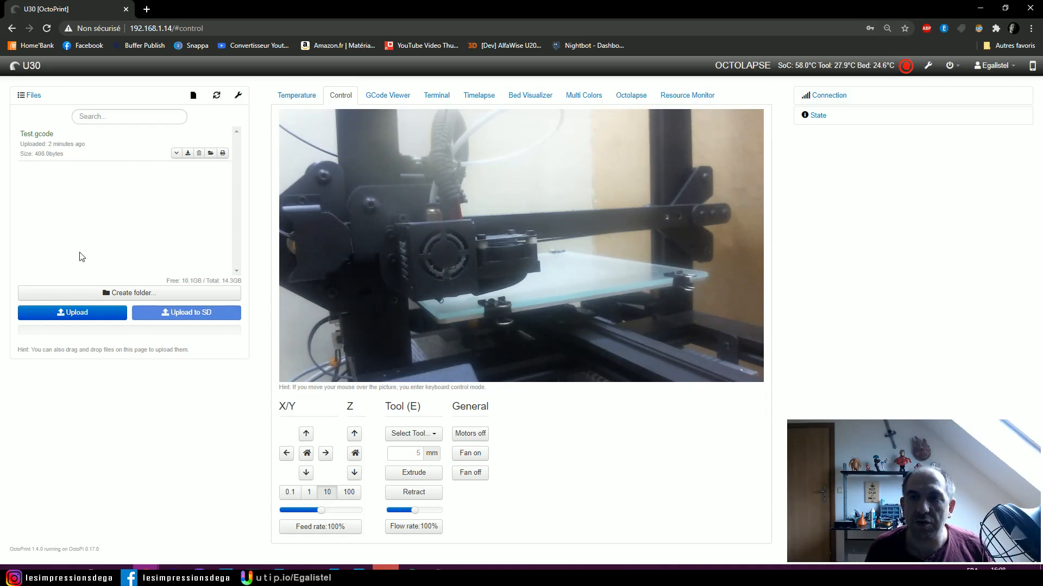
pyautogui.moveTo(307, 321)
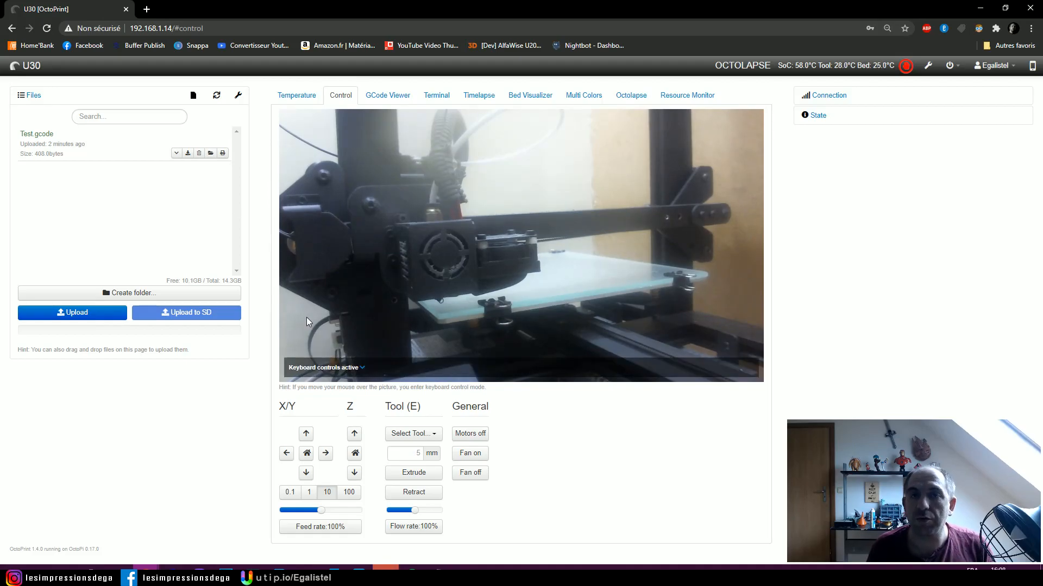
# - Show the printer's state details, load Test.gcode and start printing it
pyautogui.click(864, 123)
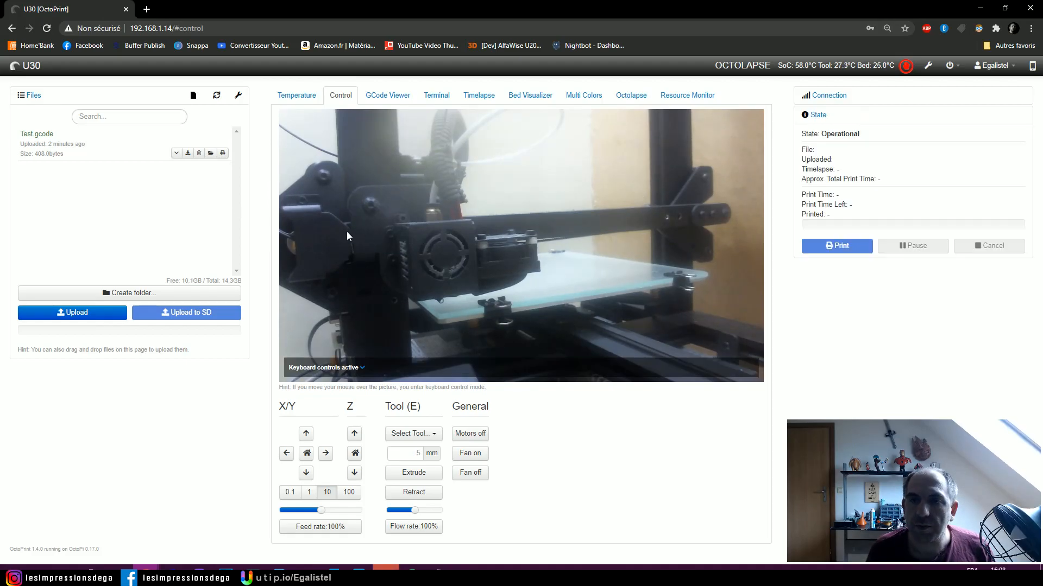
pyautogui.click(37, 134)
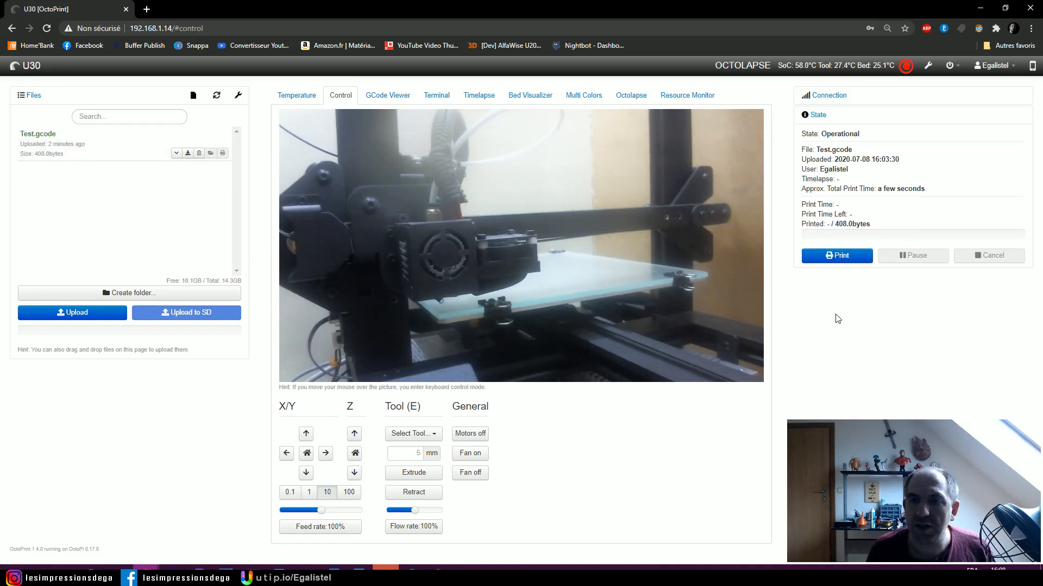
pyautogui.click(836, 256)
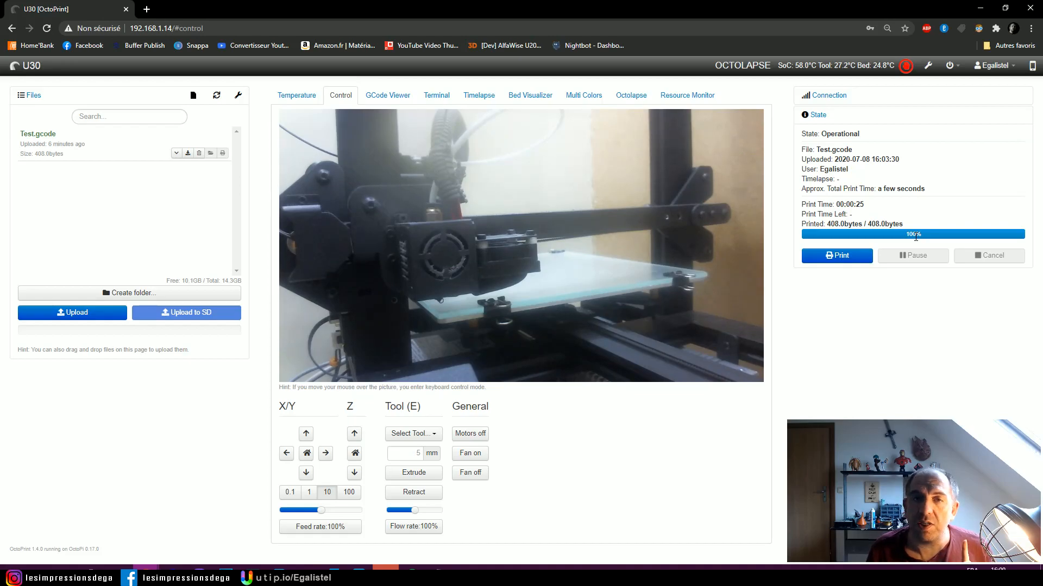
# - View the printer's webcam image in full-screen mode and return it to normal size
pyautogui.moveTo(689, 239)
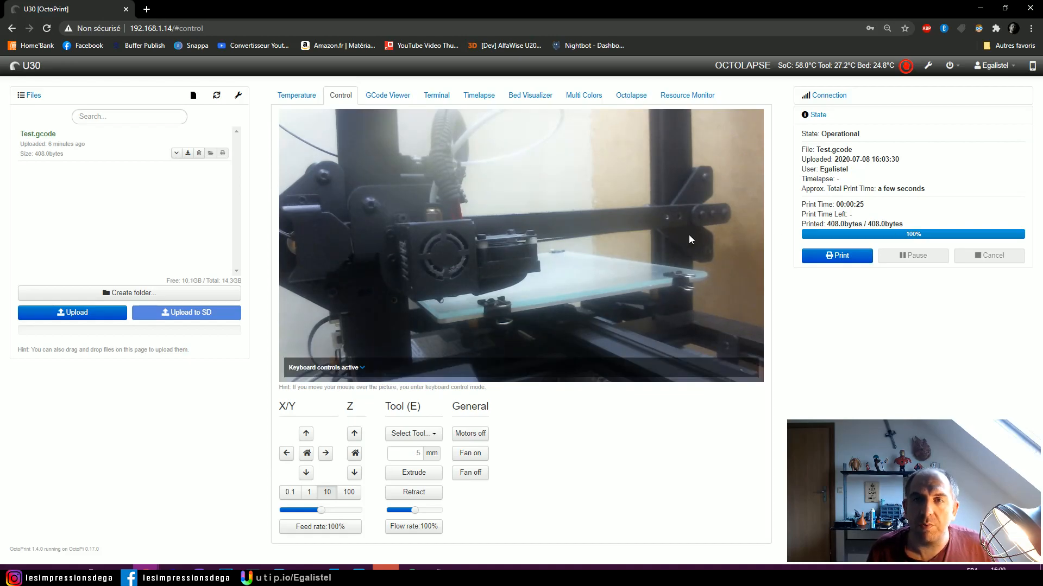
pyautogui.doubleClick(519, 284)
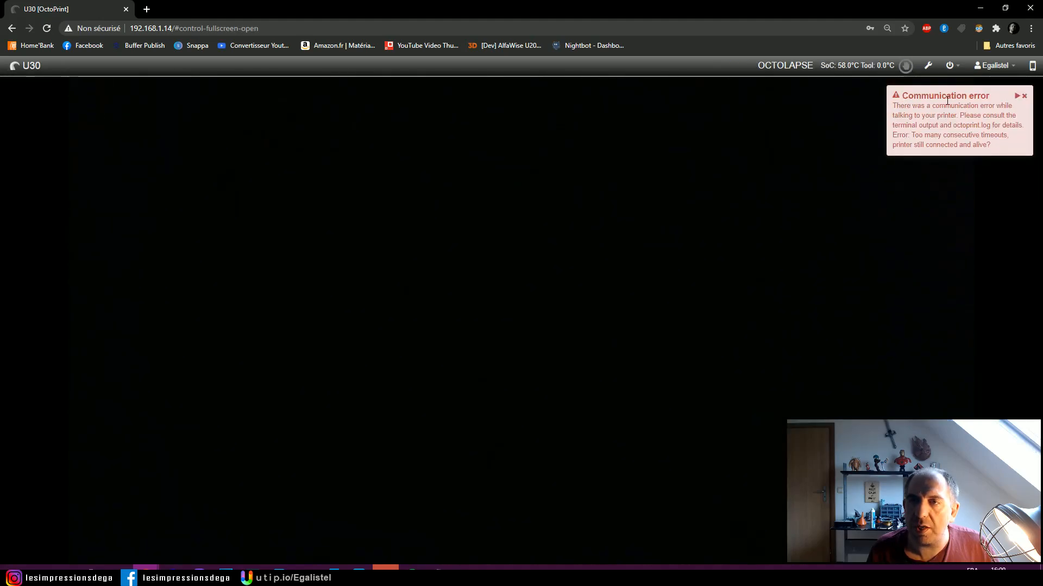
pyautogui.doubleClick(421, 341)
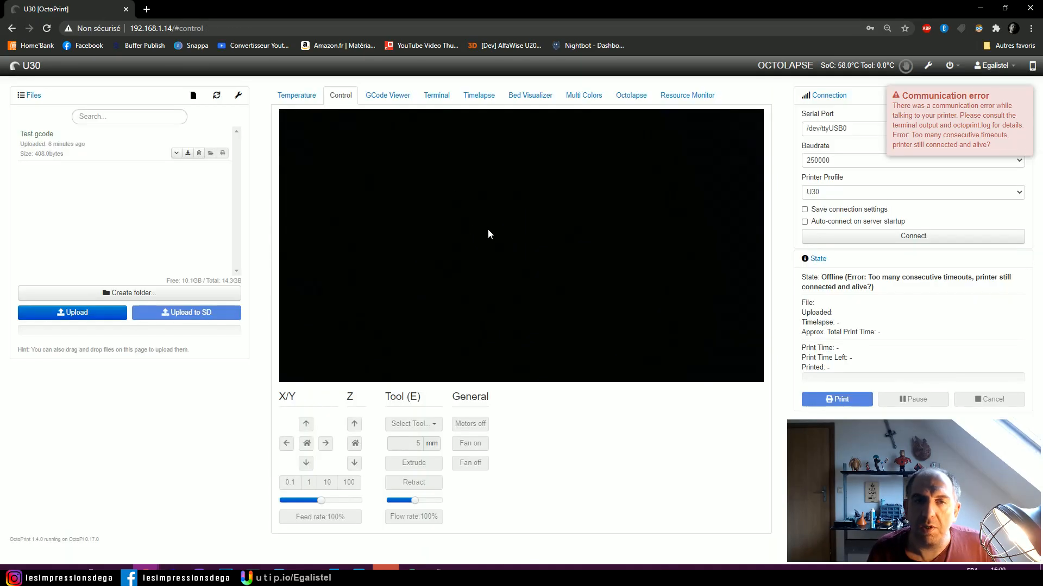